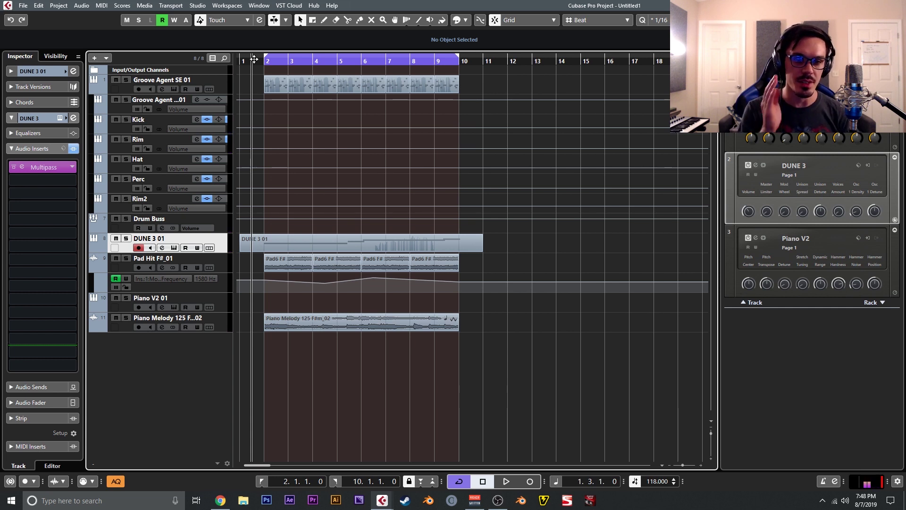
Step: Play the bar 2–10 beat loop for a listen, then stop it just past bar 2
key("space")
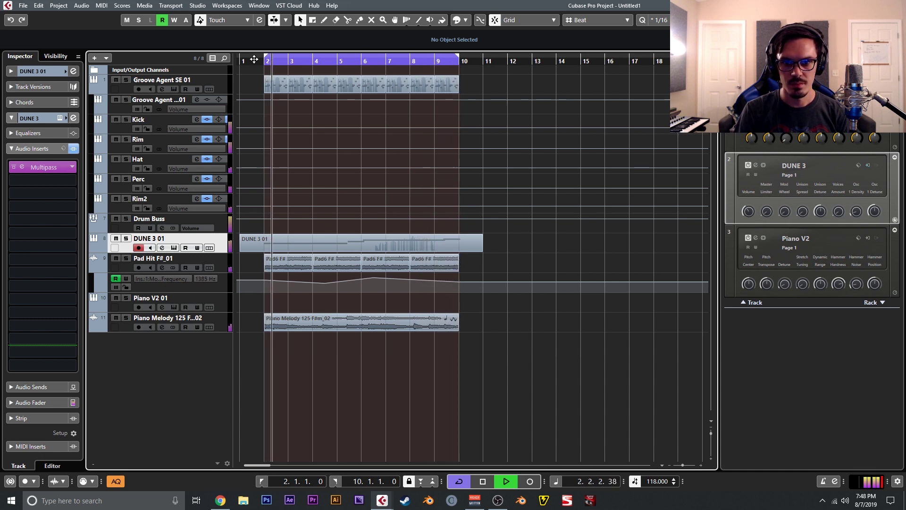
key("space")
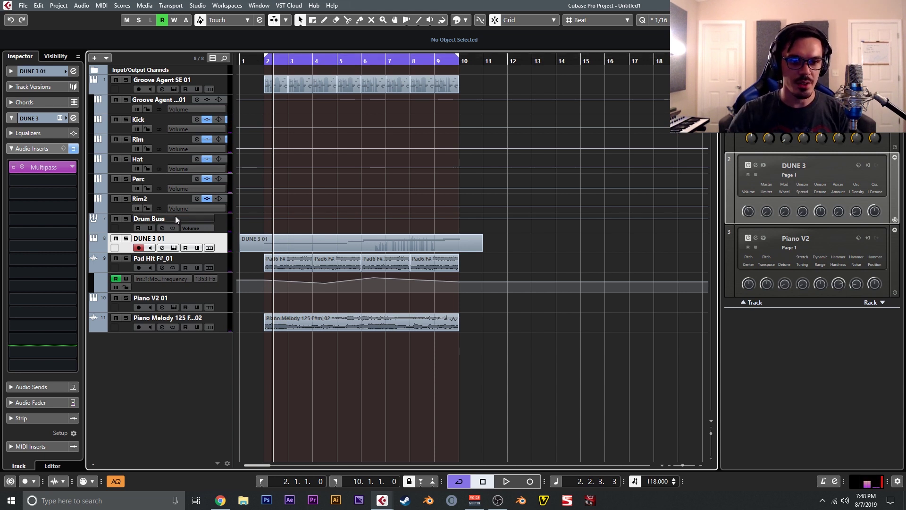
Step: Bypass inserts on Drum Buss, Rim2, Perc, Hat and Kick, solo Drum Buss, and play from bar 1.4
left_click(225, 219)
left_click(77, 105)
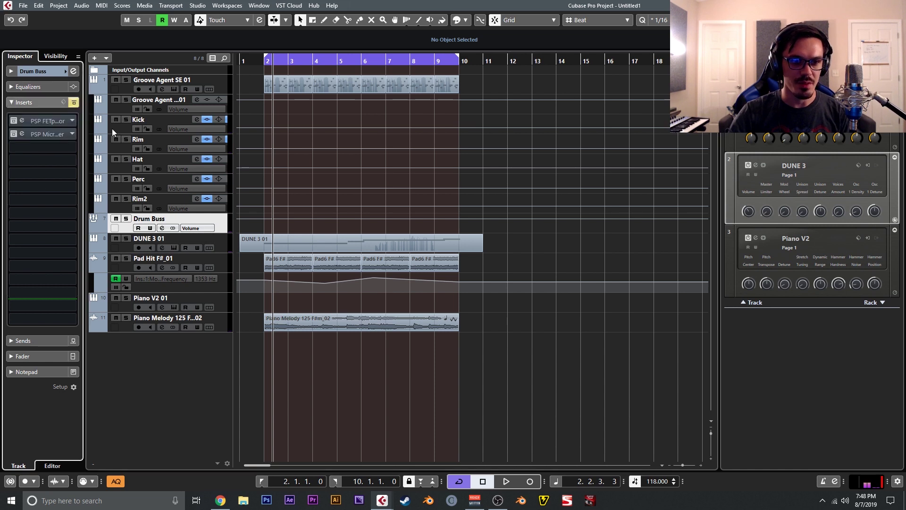
left_click(207, 198)
left_click(208, 179)
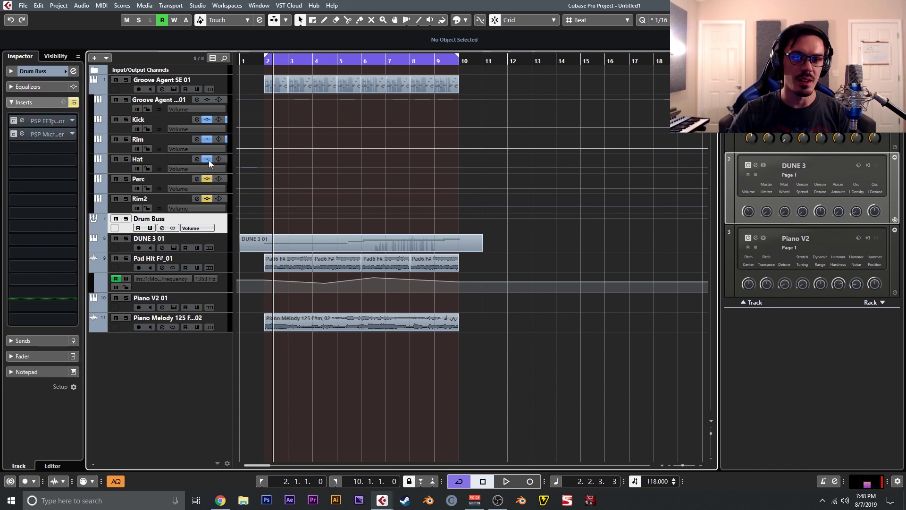
left_click(204, 119)
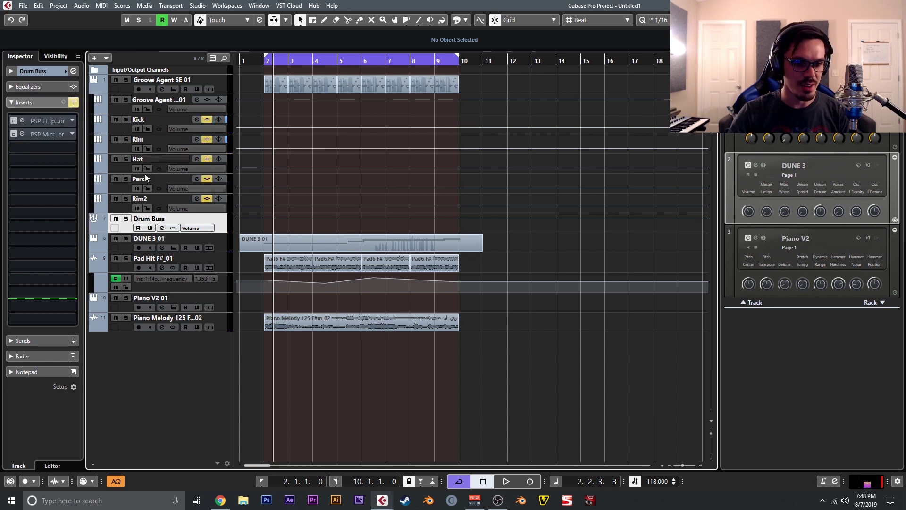
left_click(126, 219)
left_click(258, 61)
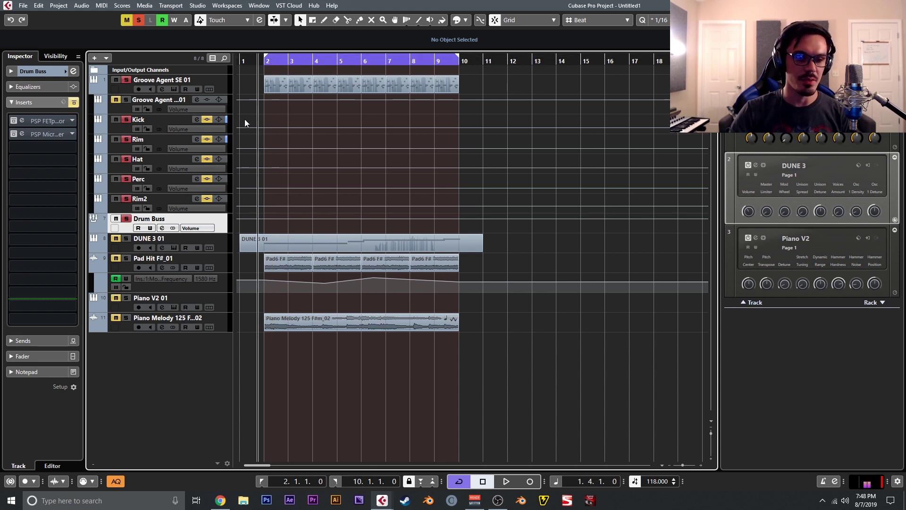
key("space")
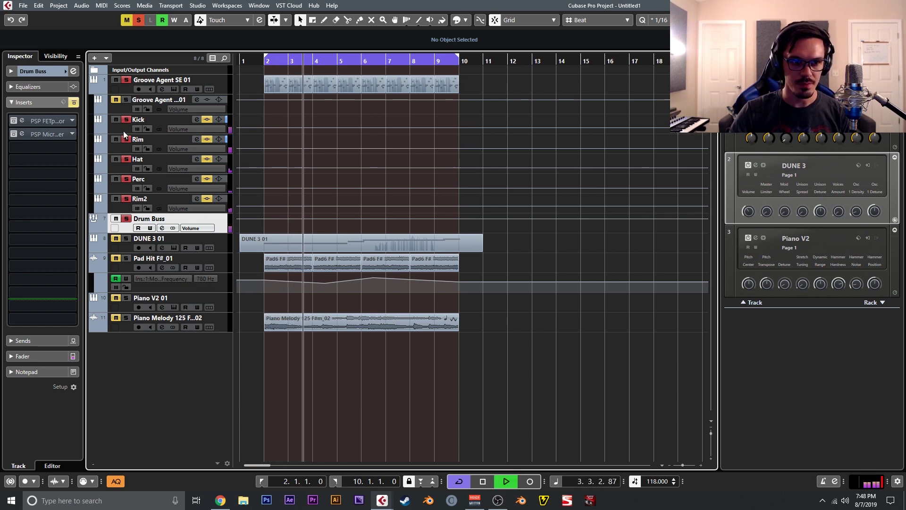
Step: Re-enable the Drum Buss, Rim2 and Kick inserts and replay the drums with effects
left_click(75, 102)
key("space")
left_click(207, 197)
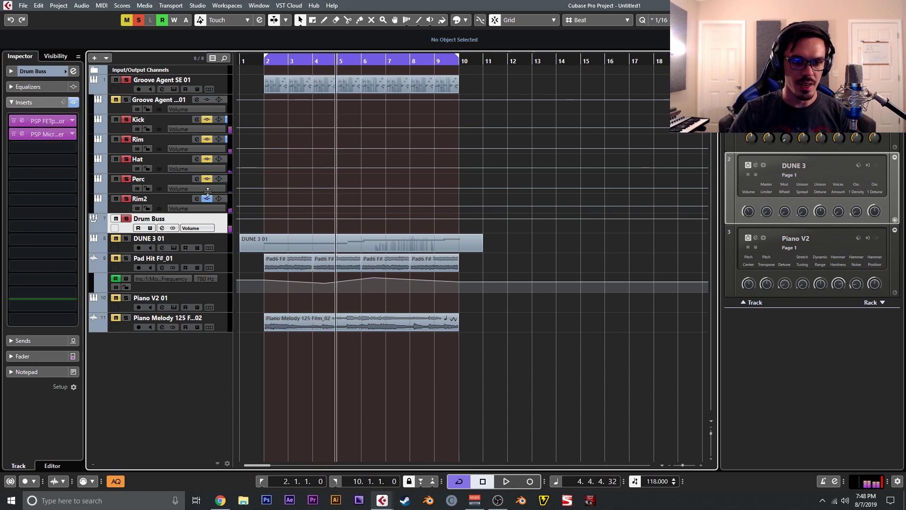
left_click(206, 120)
key("space")
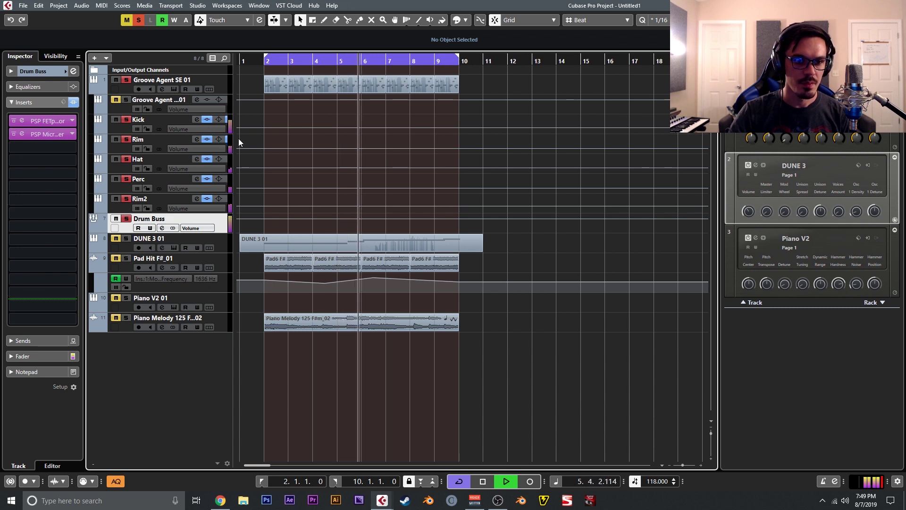
key("space")
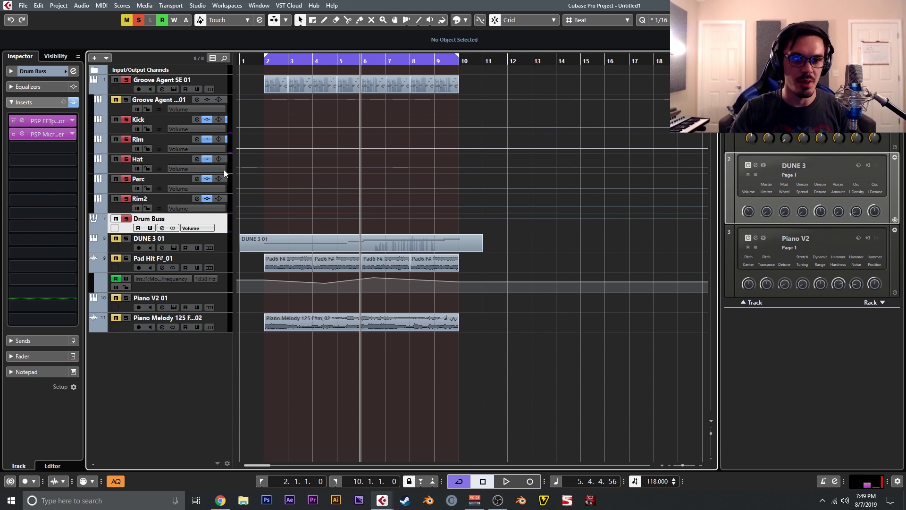
Step: Open Groove Agent SE on its MAIN tab, choose pad group 001–016, and select pad 007
left_click(161, 89)
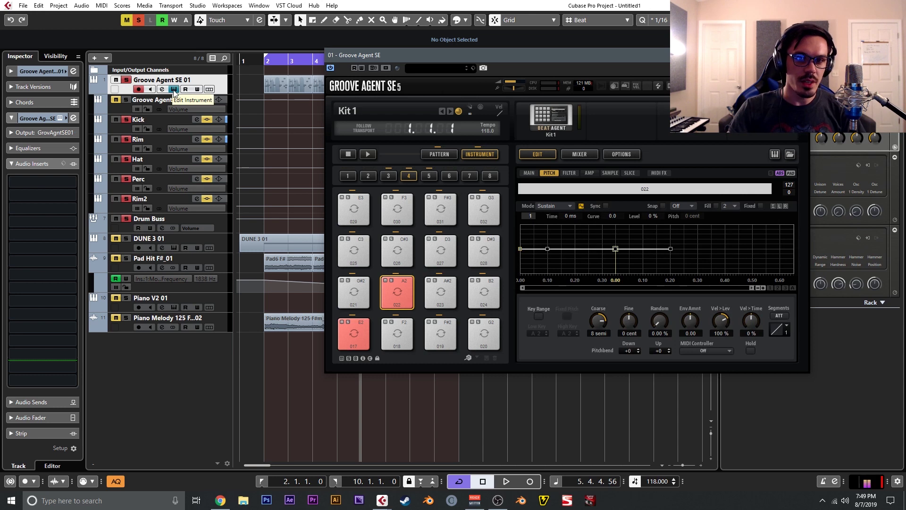
left_click(527, 173)
left_click_drag(542, 56, 449, 54)
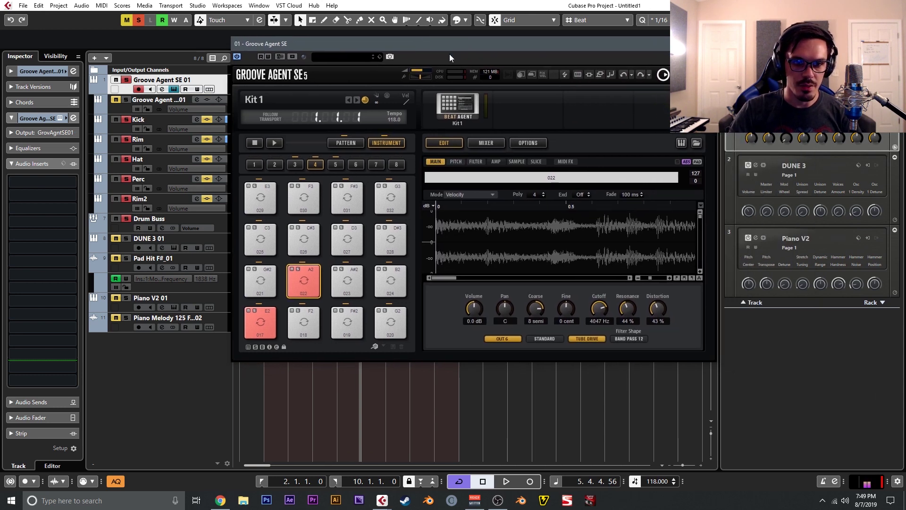
left_click(295, 165)
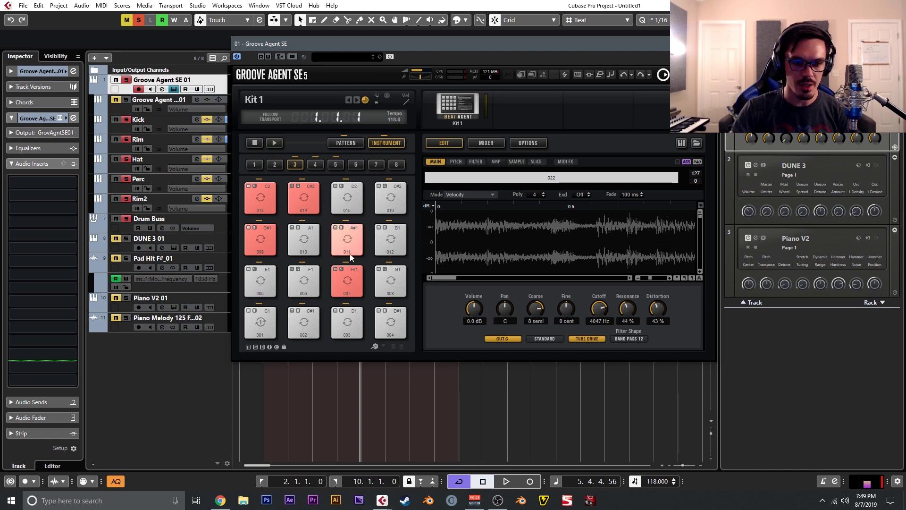
left_click(349, 279)
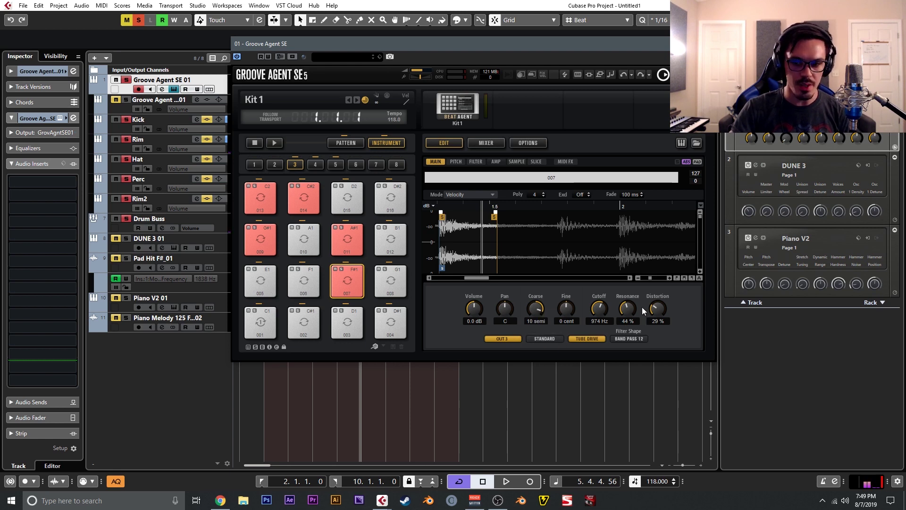
Step: Check pad 011, set the playhead to bar 1.4, then reopen Groove Agent on pad 007
left_click(352, 242)
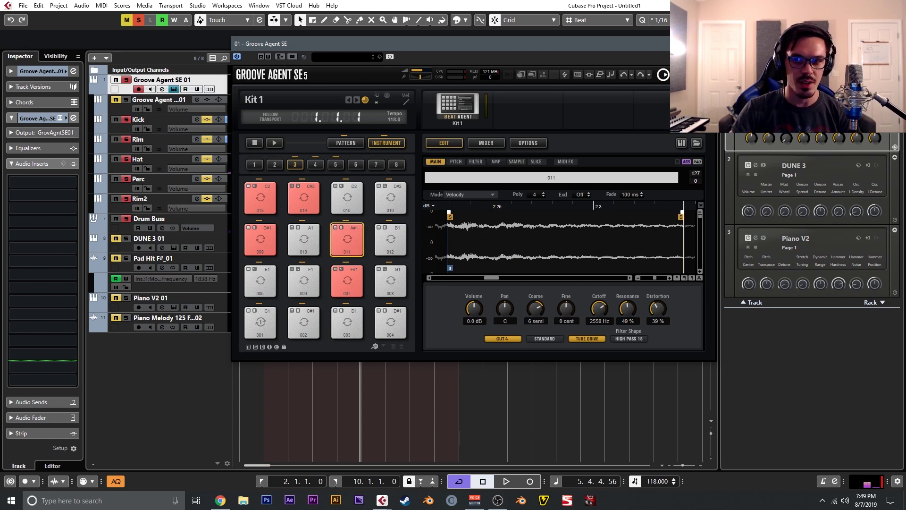
left_click(711, 44)
left_click(260, 61)
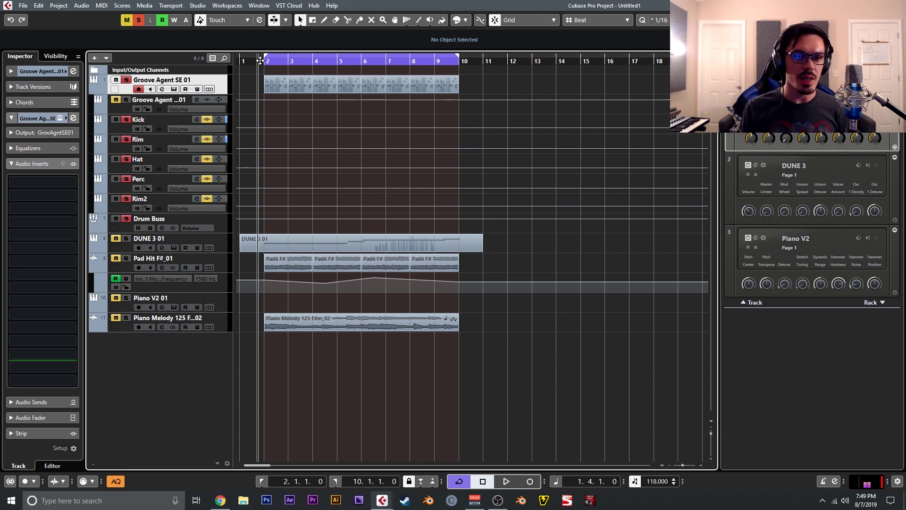
left_click(174, 89)
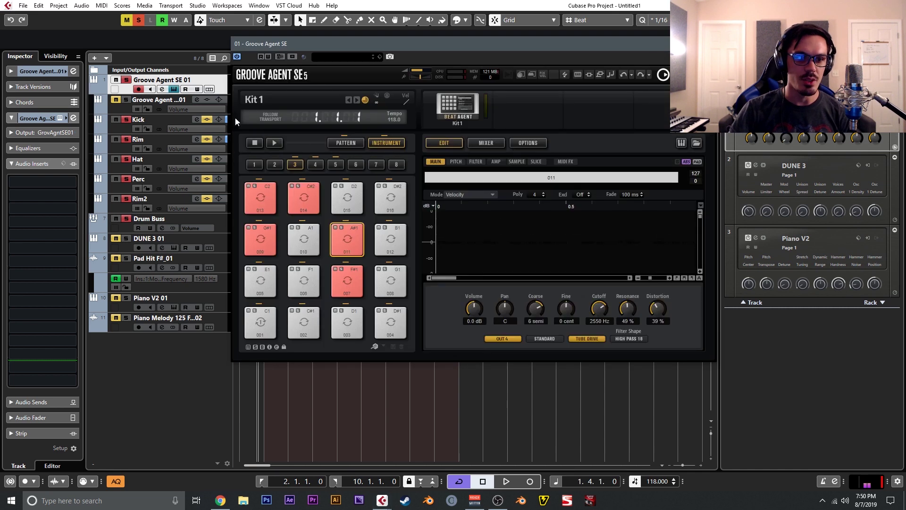
left_click(353, 278)
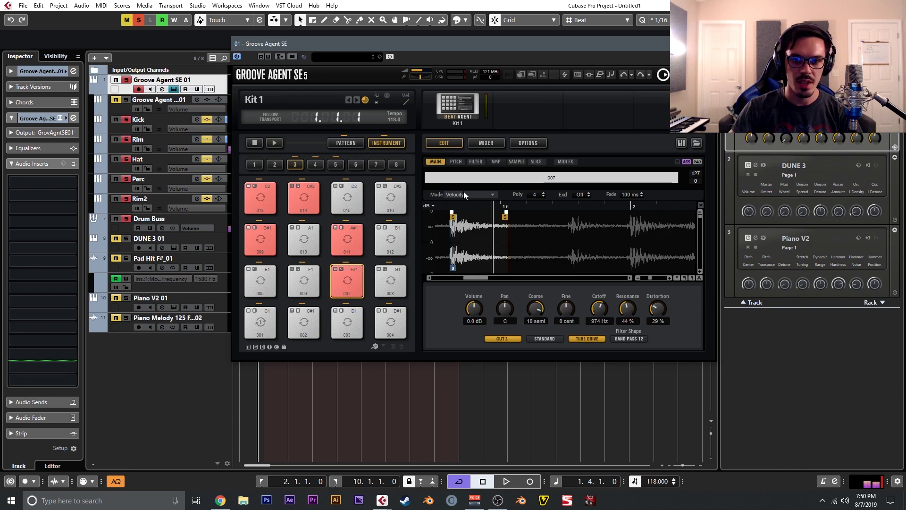
Step: With waveform shown, shorten pad 007's amp envelope to 0% at ~41 ms, curve -4.0, then close Groove Agent
left_click(496, 161)
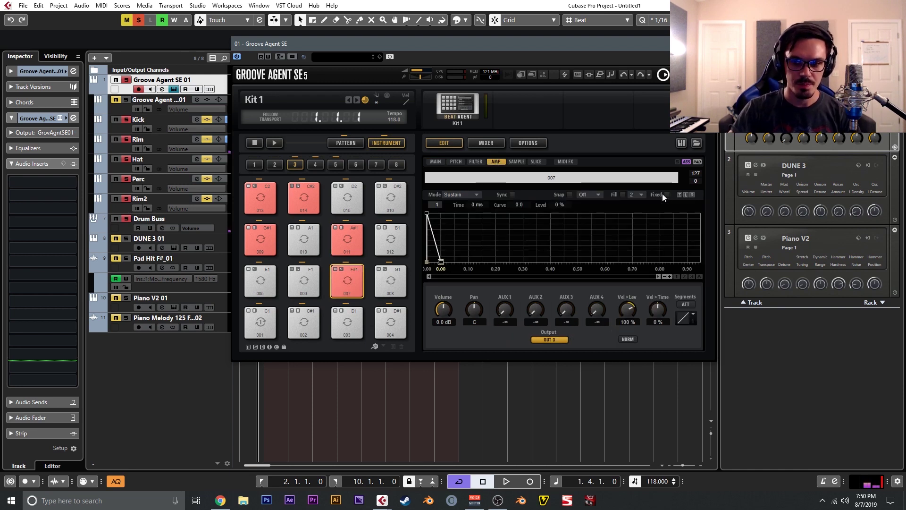
left_click(679, 194)
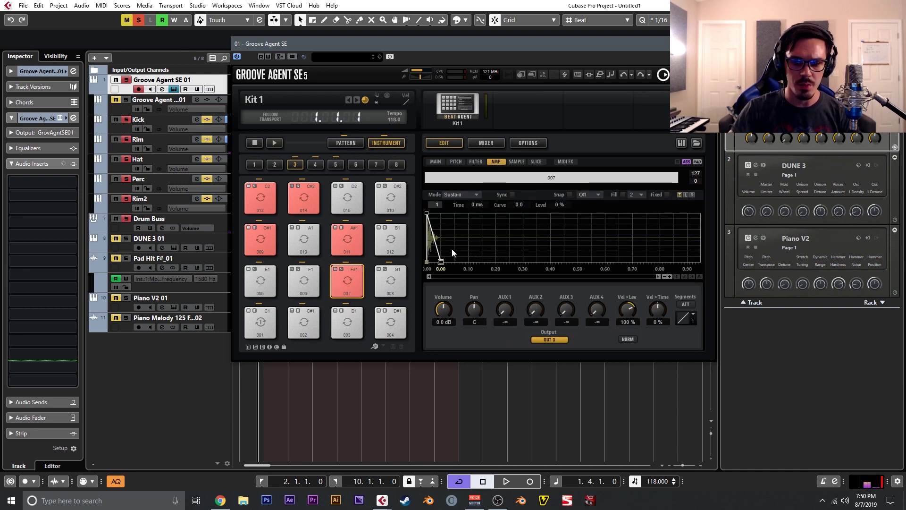
left_click_drag(440, 259, 490, 200)
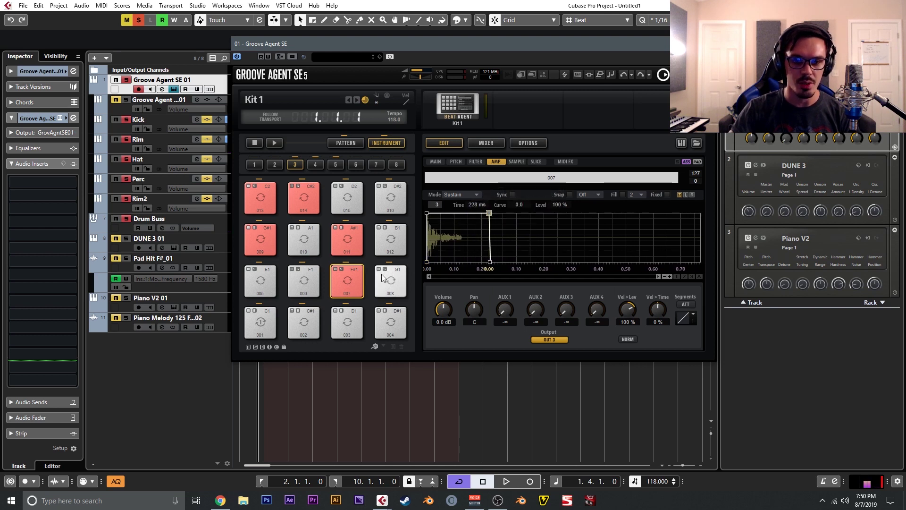
left_click(355, 283)
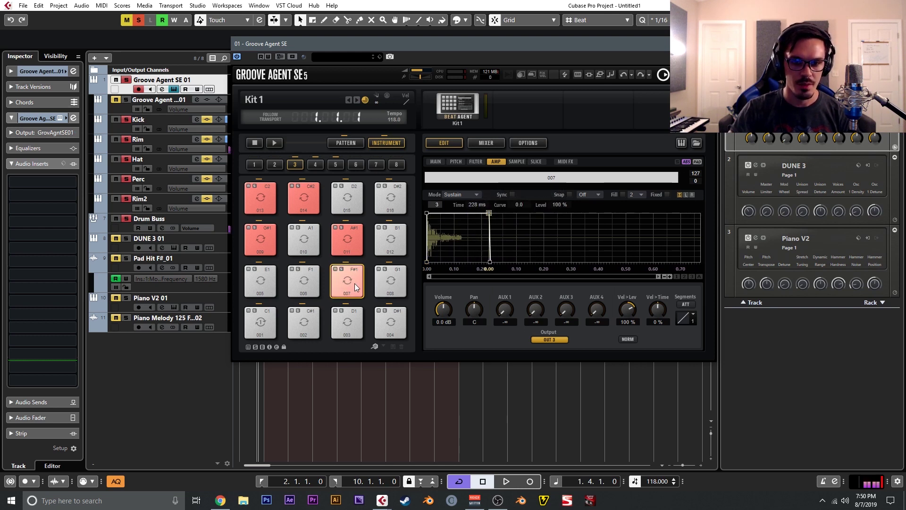
left_click_drag(489, 213, 437, 269)
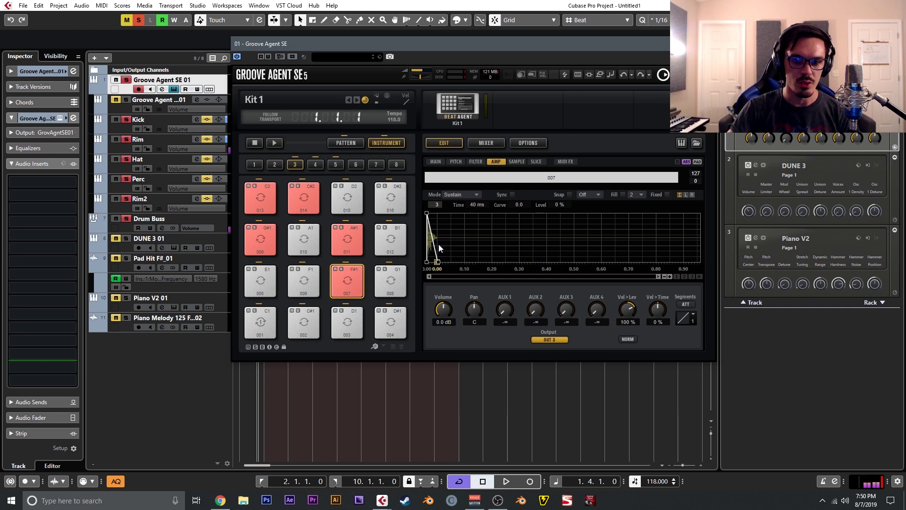
left_click_drag(433, 242, 438, 262)
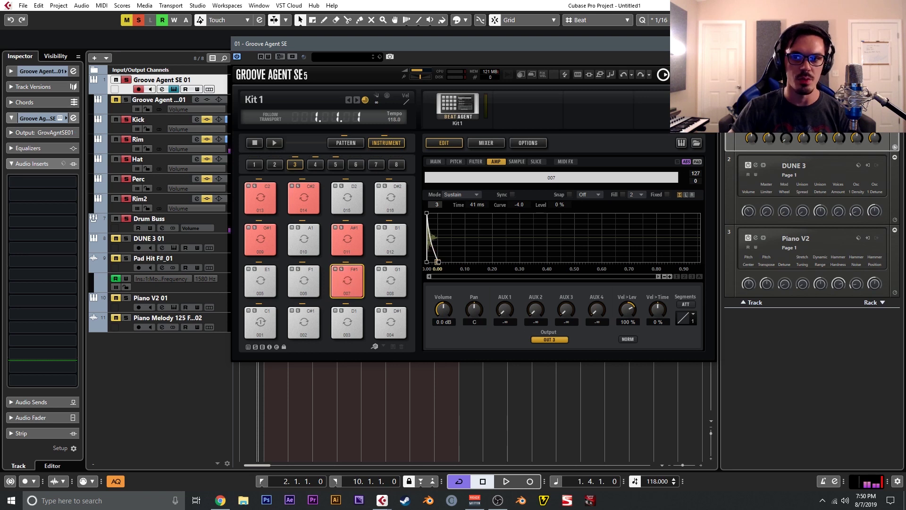
key("Escape")
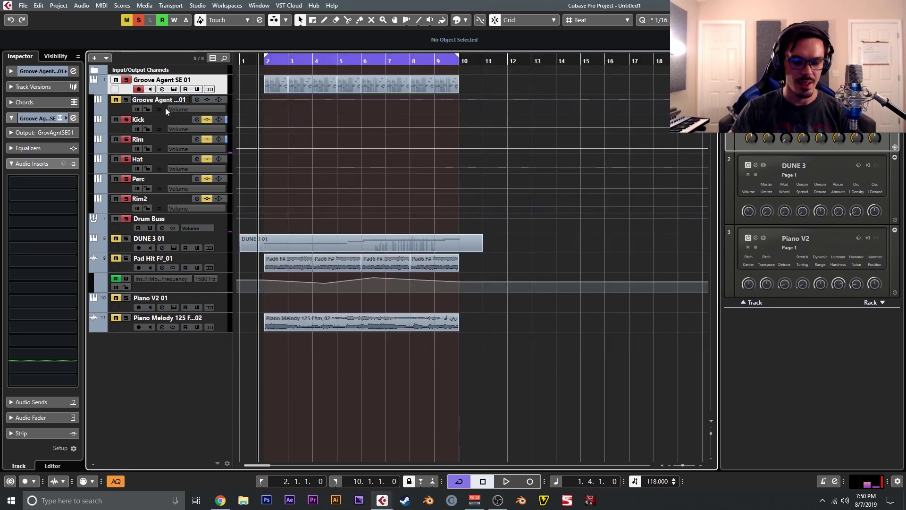
Step: Zoom to bars 1–13, select the Kick track, unsolo Rim2, Perc and Hat, and listen
key("h")
key("h")
key("h")
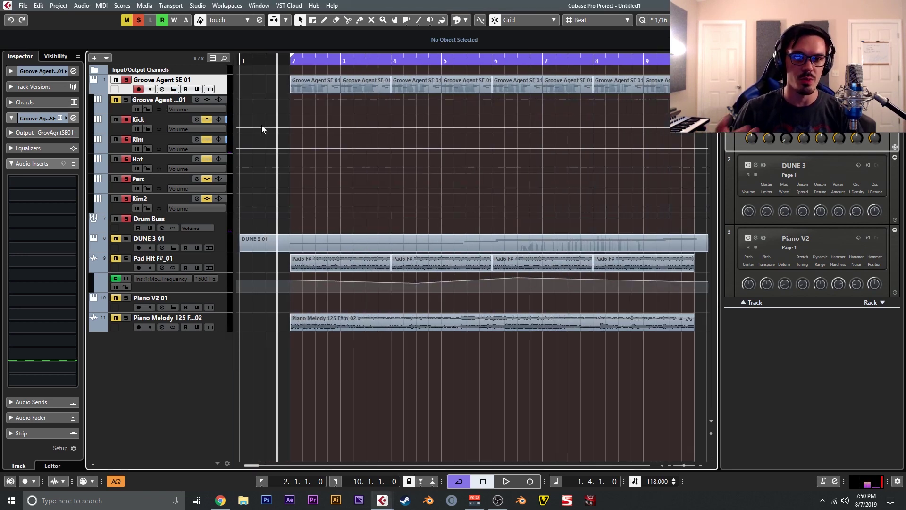
key("g")
key("g")
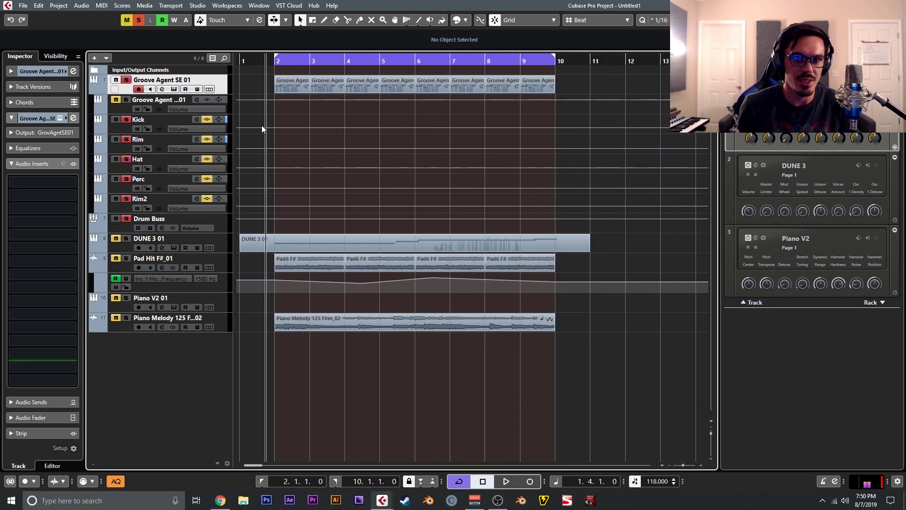
left_click(173, 132)
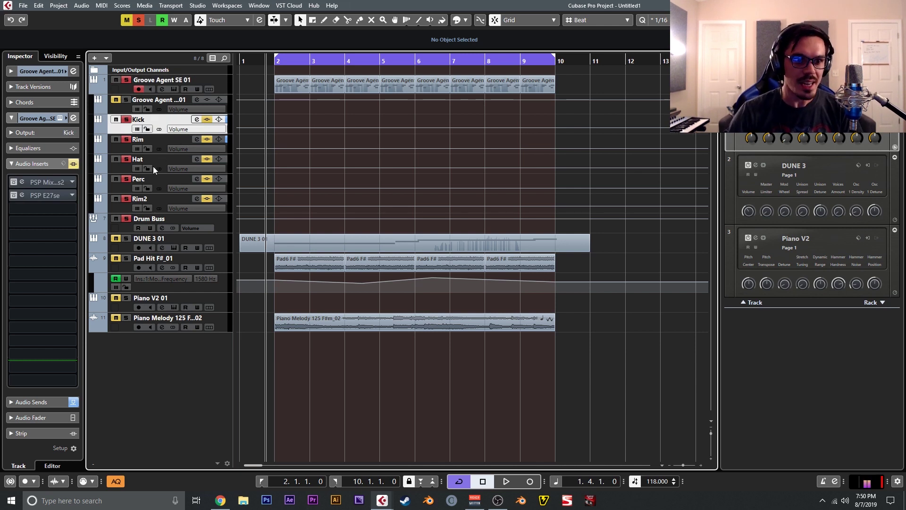
left_click(126, 199)
left_click(126, 178)
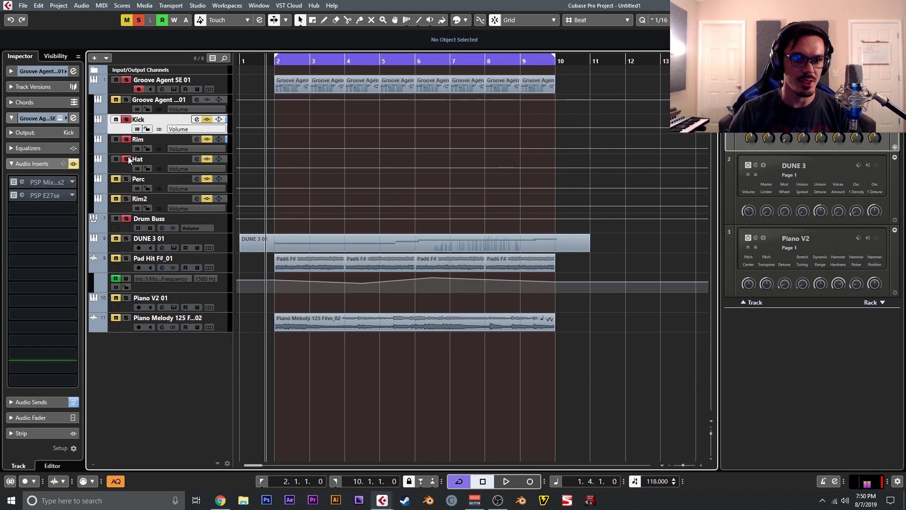
left_click(127, 159)
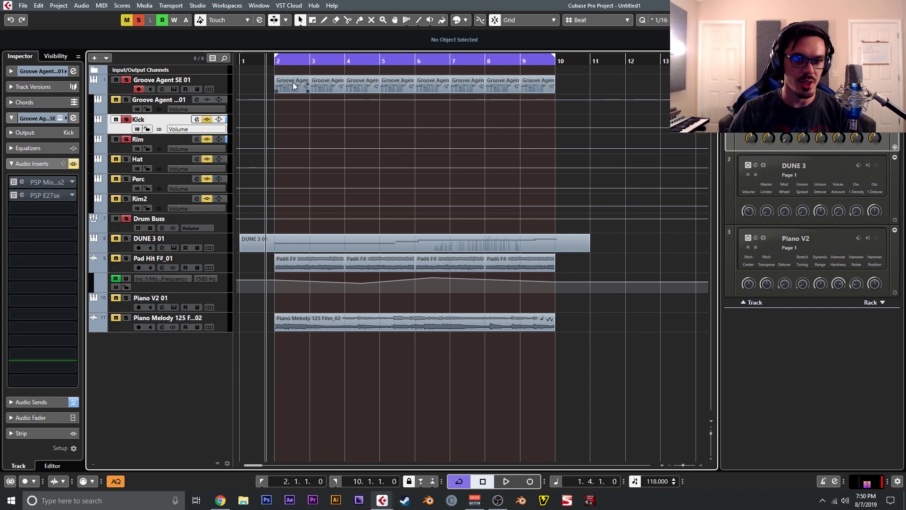
key("space")
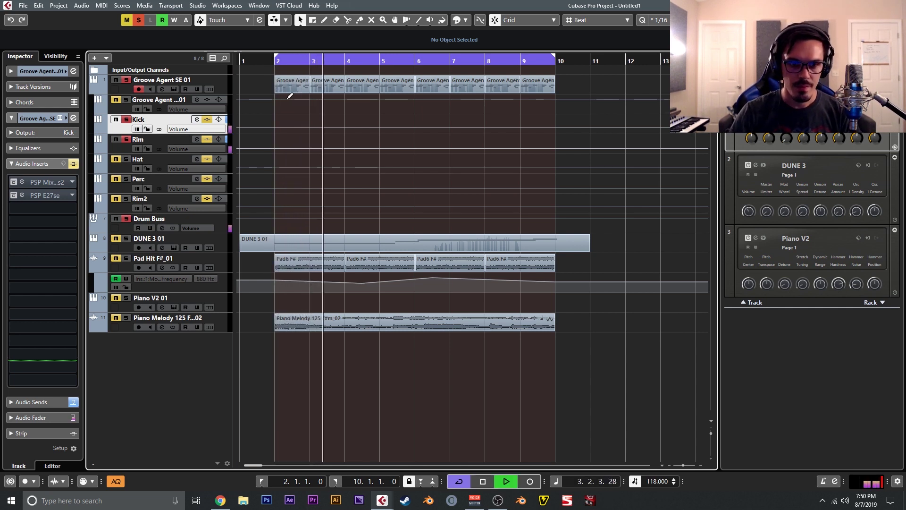
key("space")
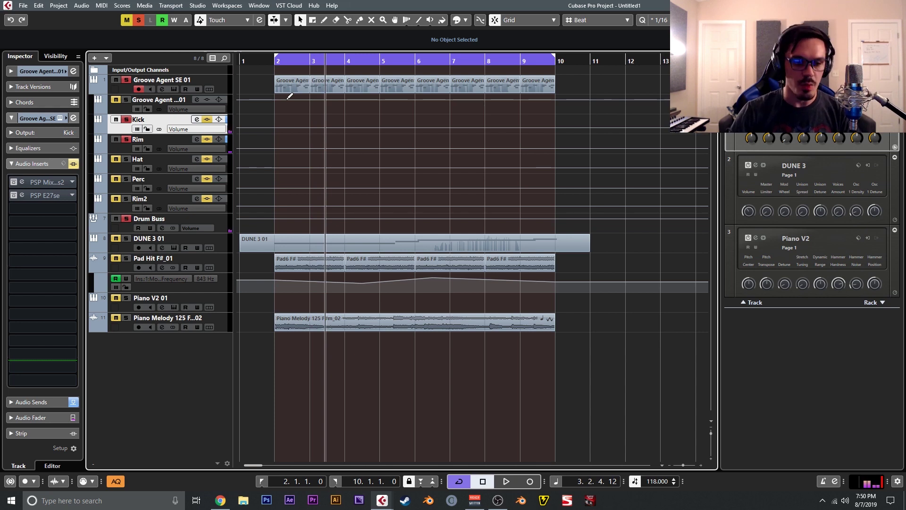
Step: Re-enable the Kick and Rim inserts while playing from bar 2, then unsolo Rim
left_click(275, 63)
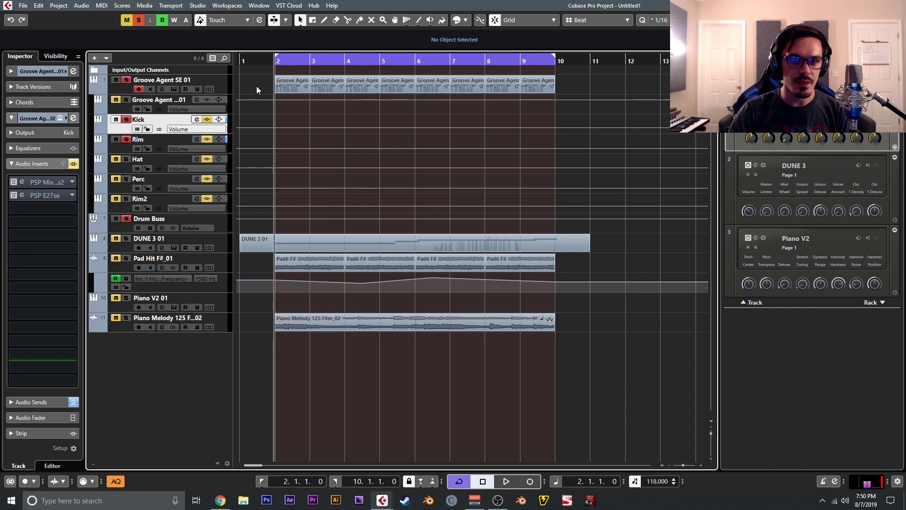
key("space")
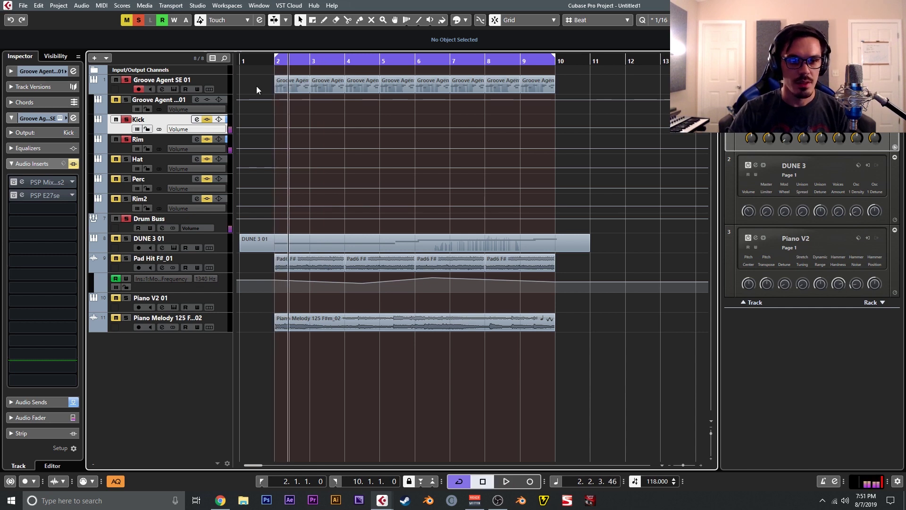
left_click(73, 163)
left_click(207, 139)
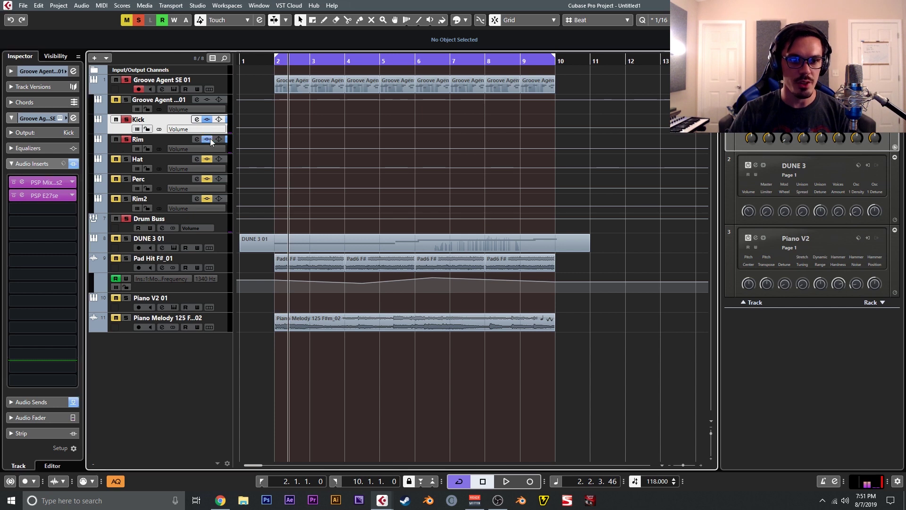
key("space")
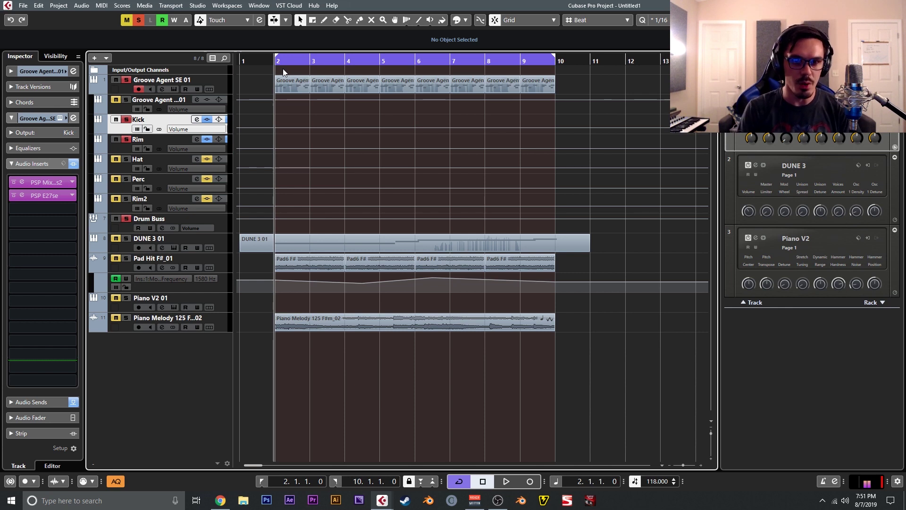
key("space")
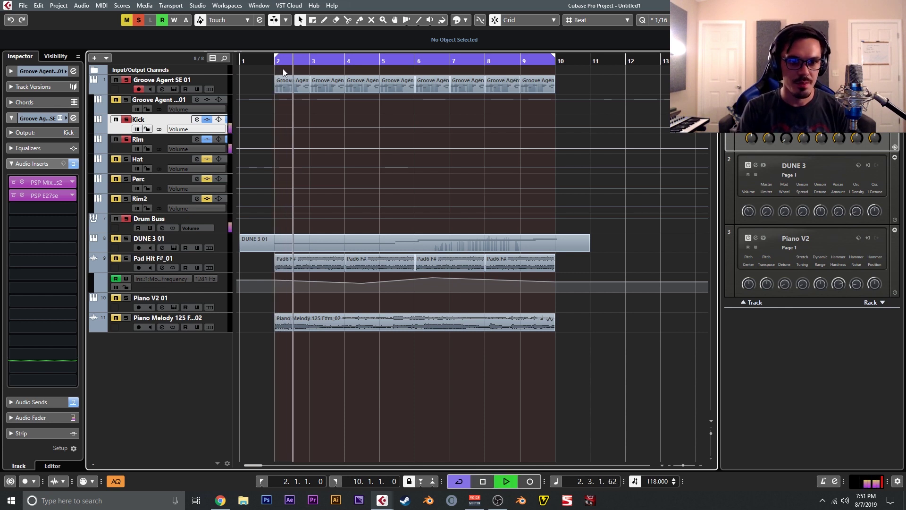
key("space")
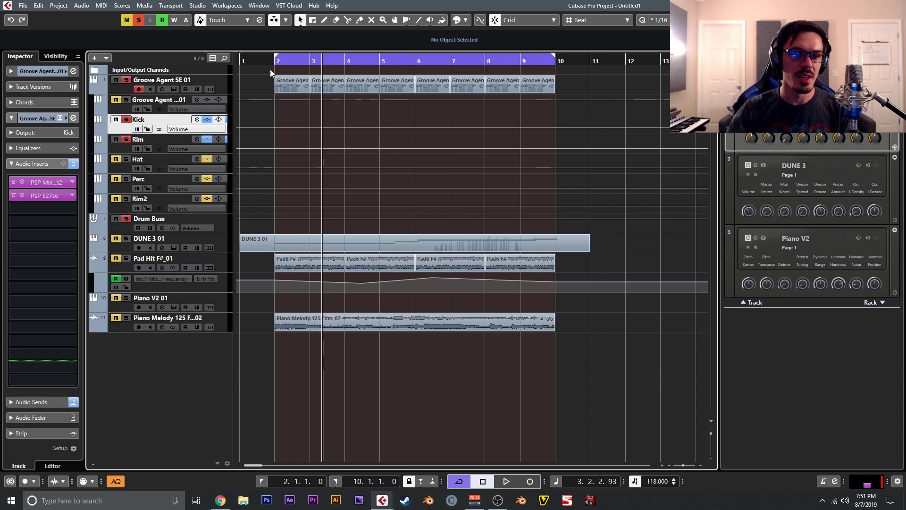
left_click(126, 139)
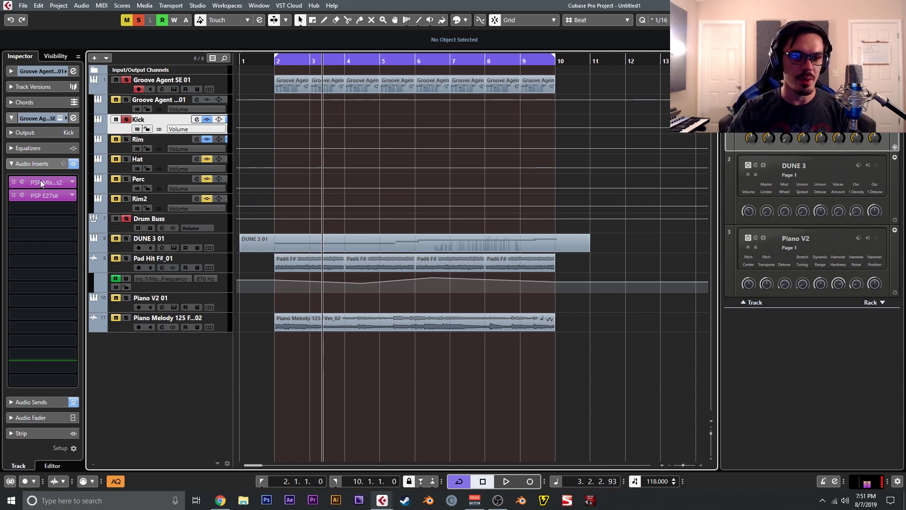
Step: Open the Kick's PSP MixBass2 and compare the kick with it bypassed and active
left_click(20, 182)
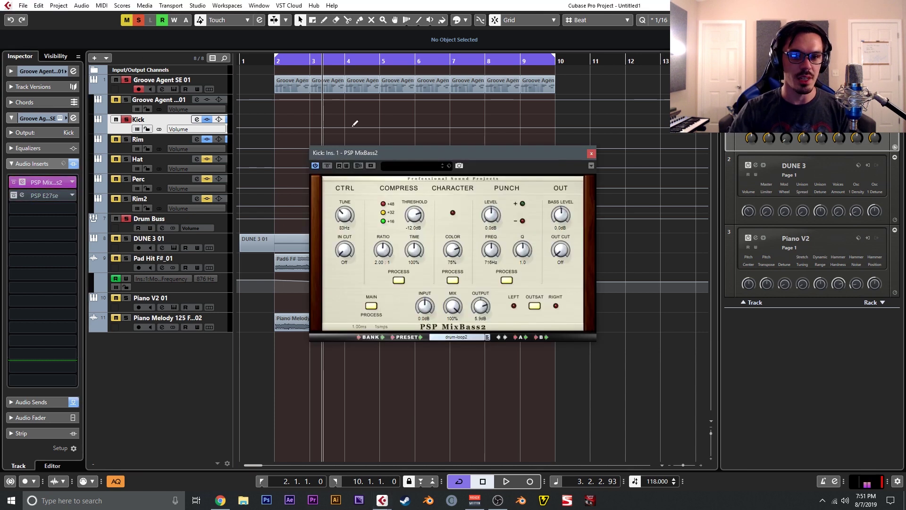
left_click_drag(409, 153, 384, 139)
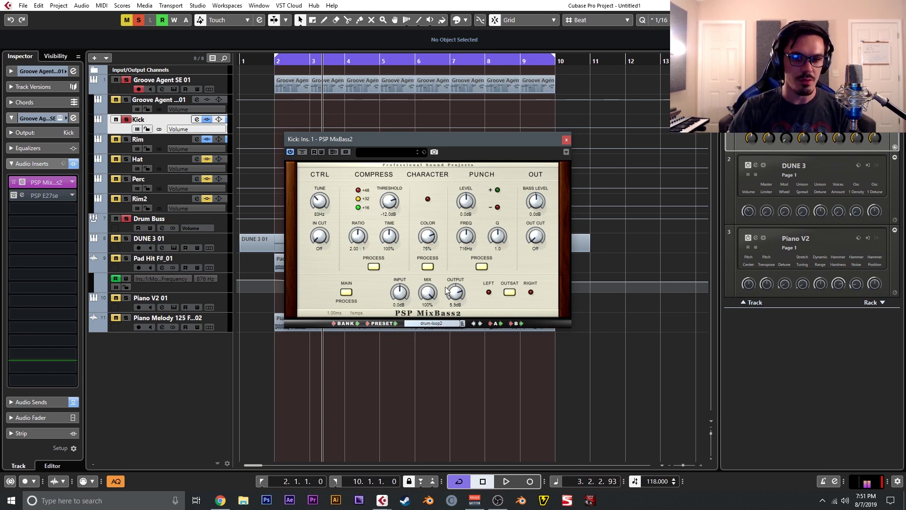
key("space")
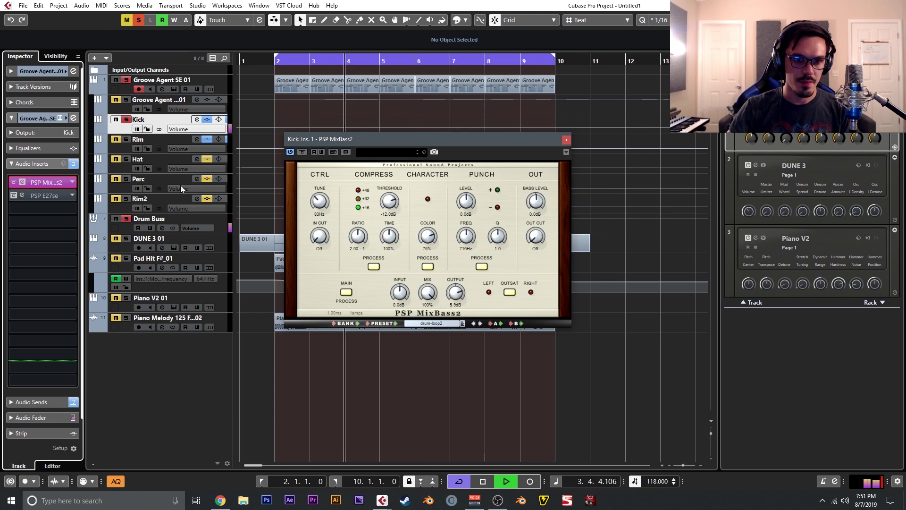
key("space")
left_click(302, 151)
key("space")
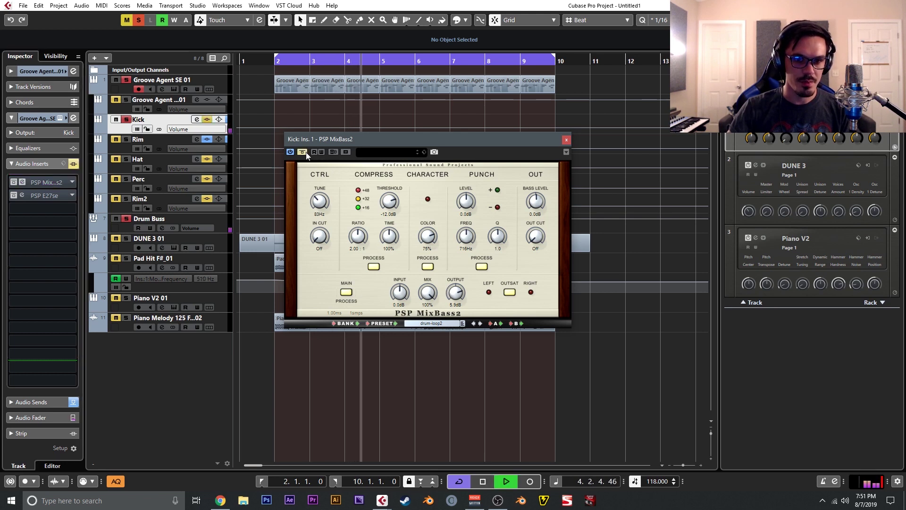
key("space")
left_click(302, 151)
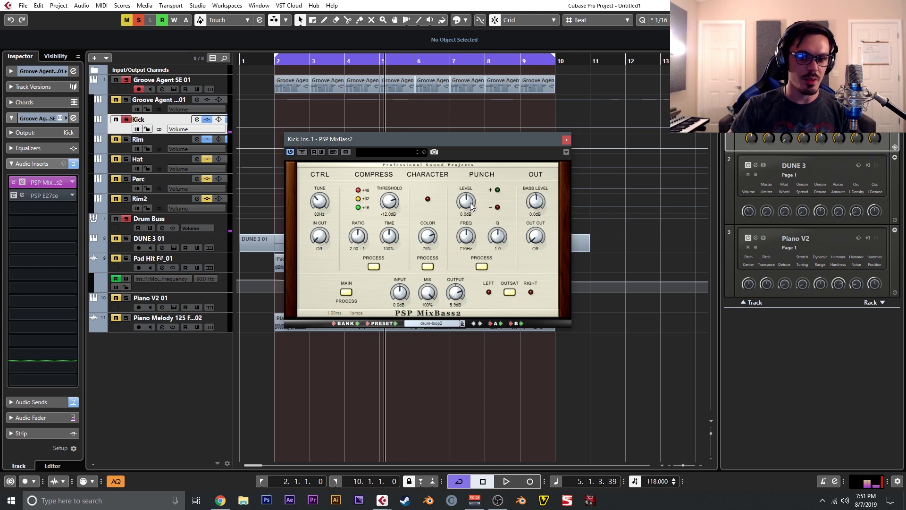
Step: During playback set MixBass2 punch level to 7.8 dB and frequency to 512 Hz, then close it
key("space")
left_click_drag(469, 202, 466, 183)
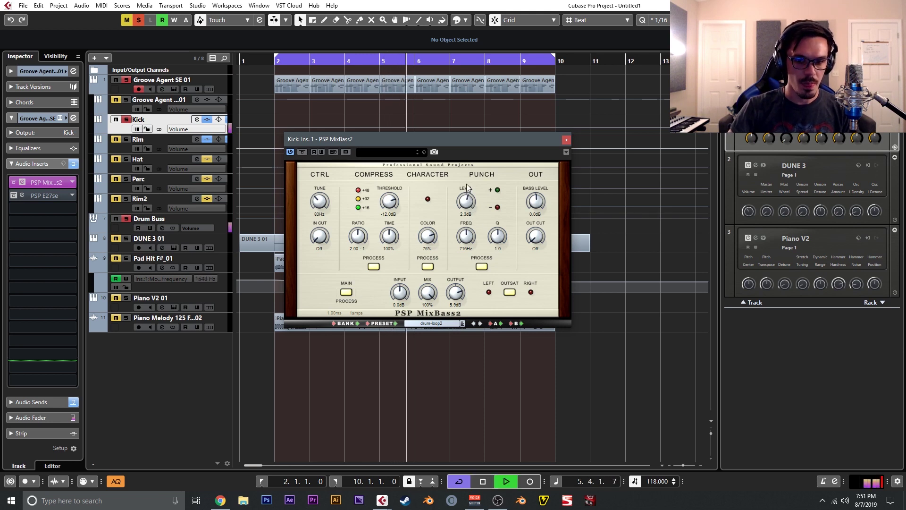
left_click_drag(466, 231, 474, 255)
left_click_drag(467, 202, 471, 169)
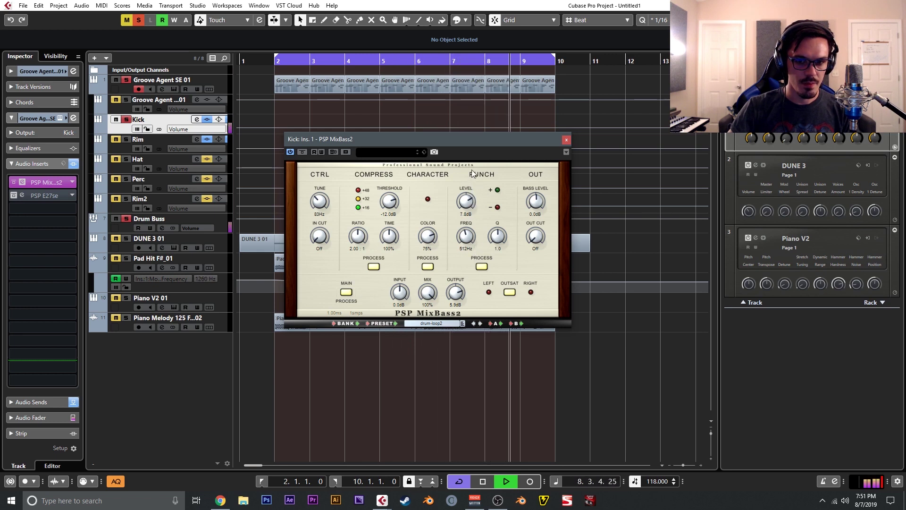
key("space")
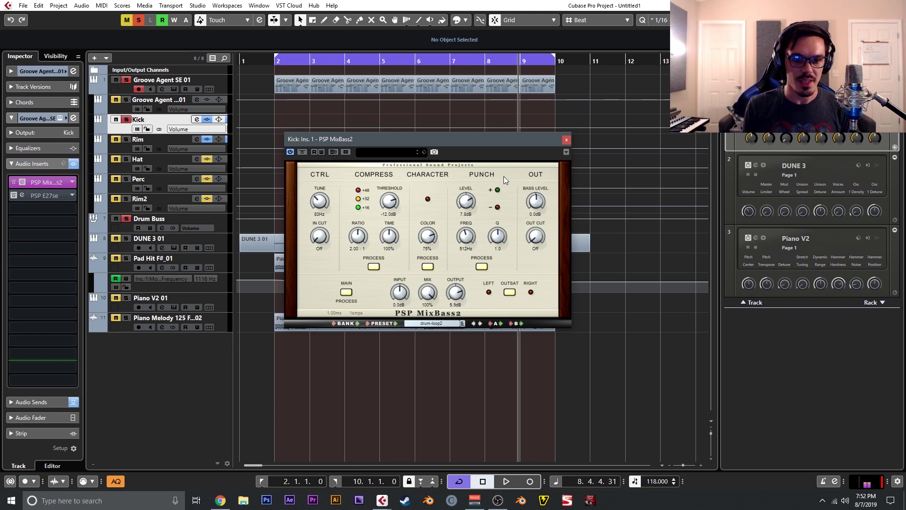
left_click(566, 139)
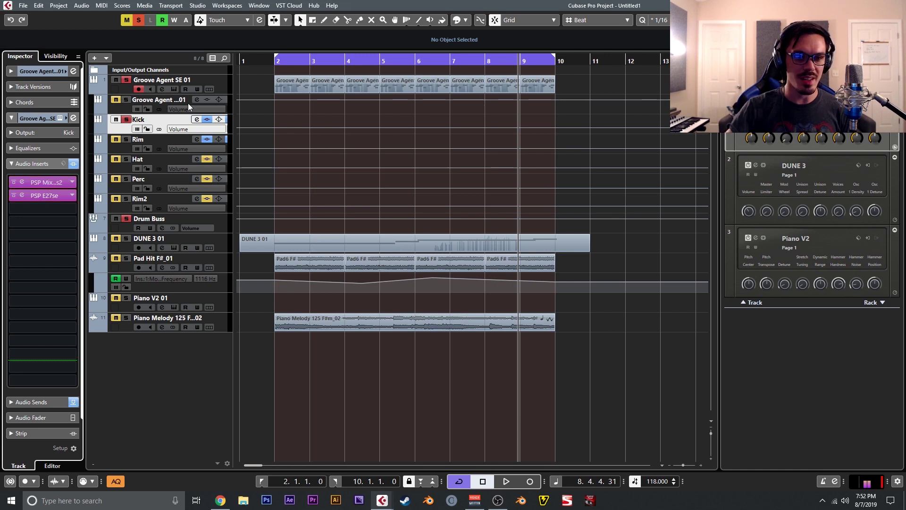
Step: Open the Kick's PSP E27se and compare it bypassed and active from bar 2
left_click(27, 196)
key("space")
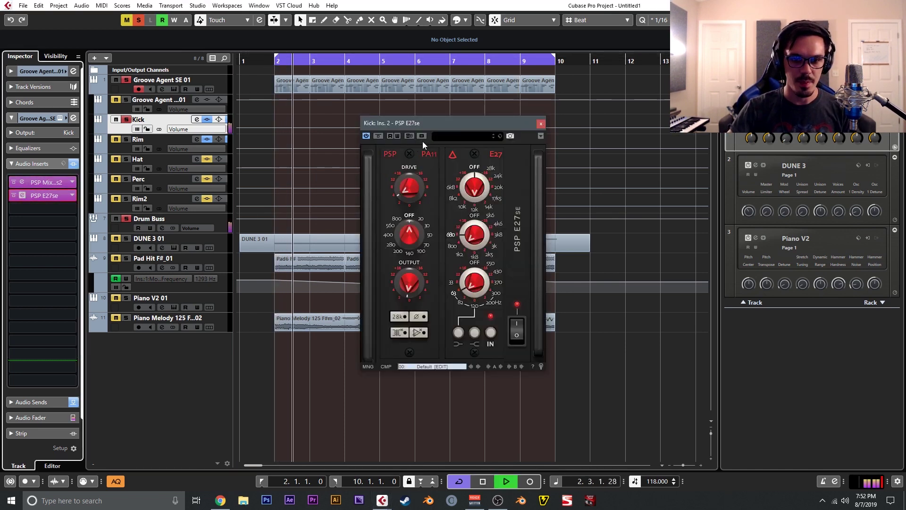
key("space")
left_click(378, 136)
key("space")
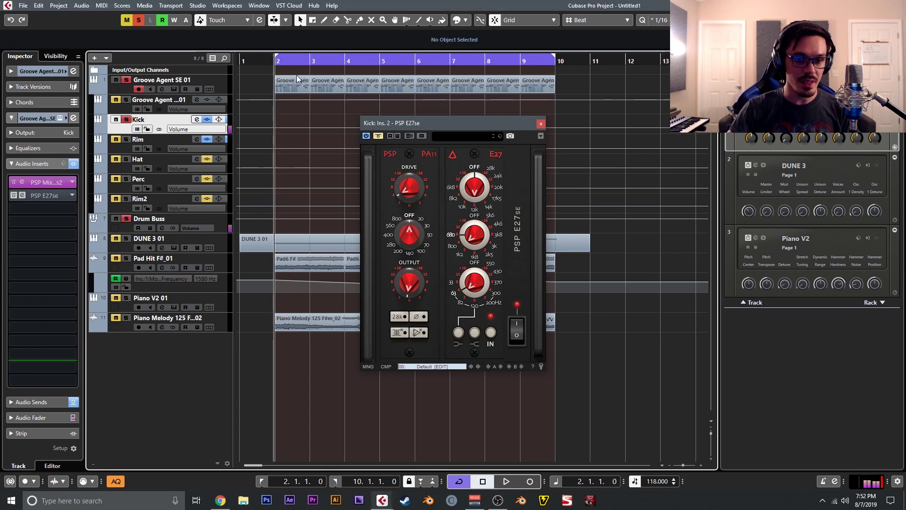
left_click(382, 136)
key("space")
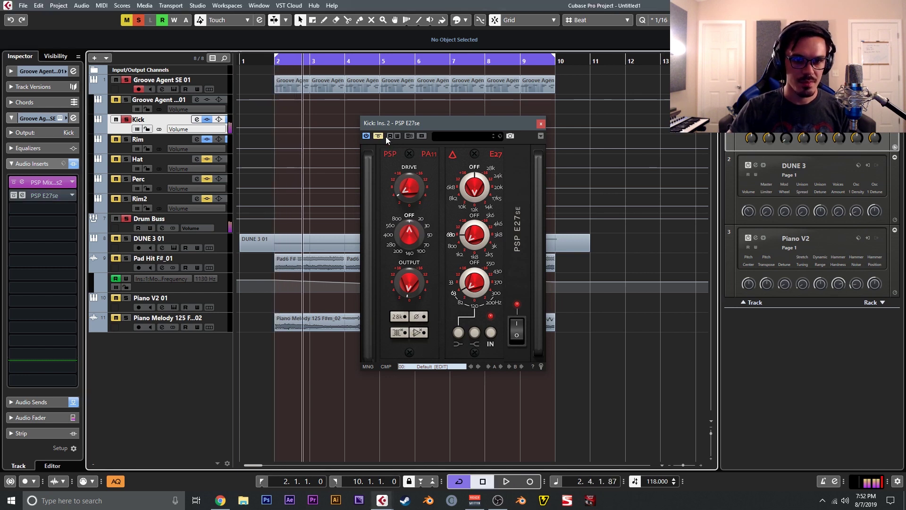
Step: Try the E27se low cut at 30 while playing, reset it to OFF, and close the window
key("space")
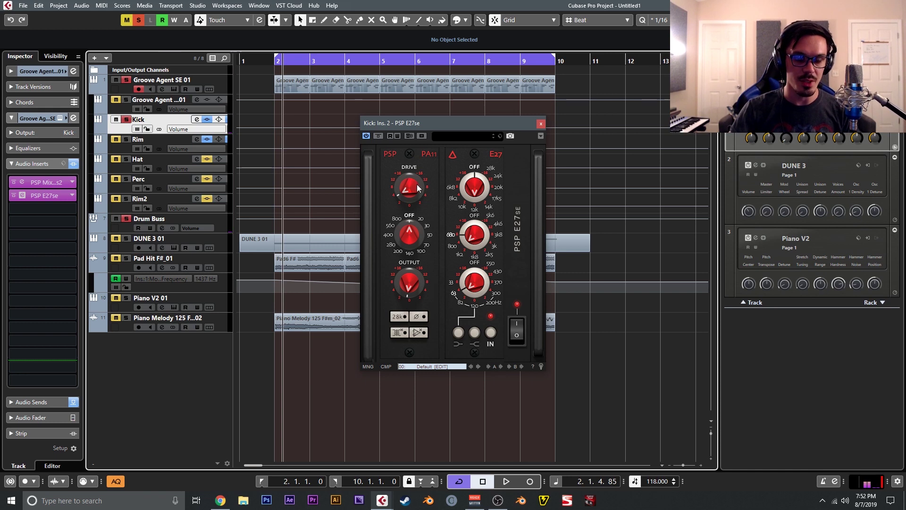
left_click_drag(440, 123, 425, 117)
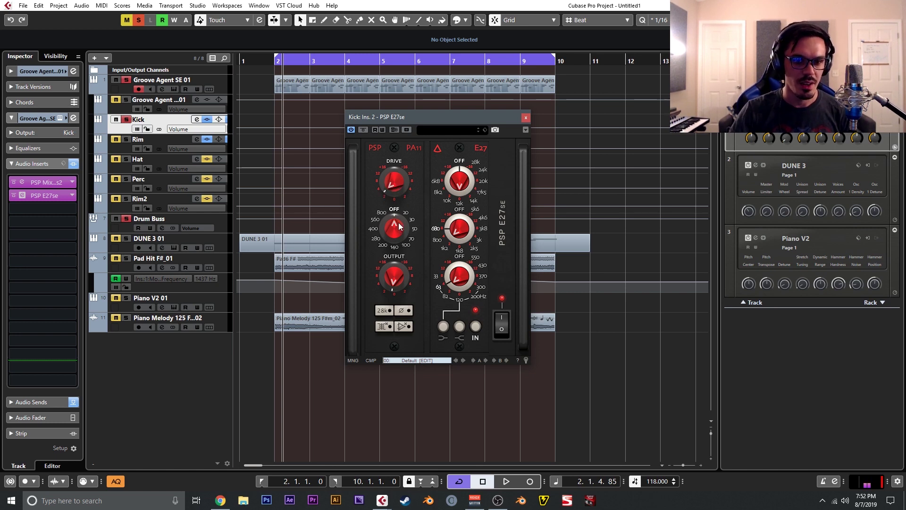
mouse_move(398, 222)
left_mouse_down()
mouse_move(401, 206)
mouse_move(398, 218)
left_mouse_up()
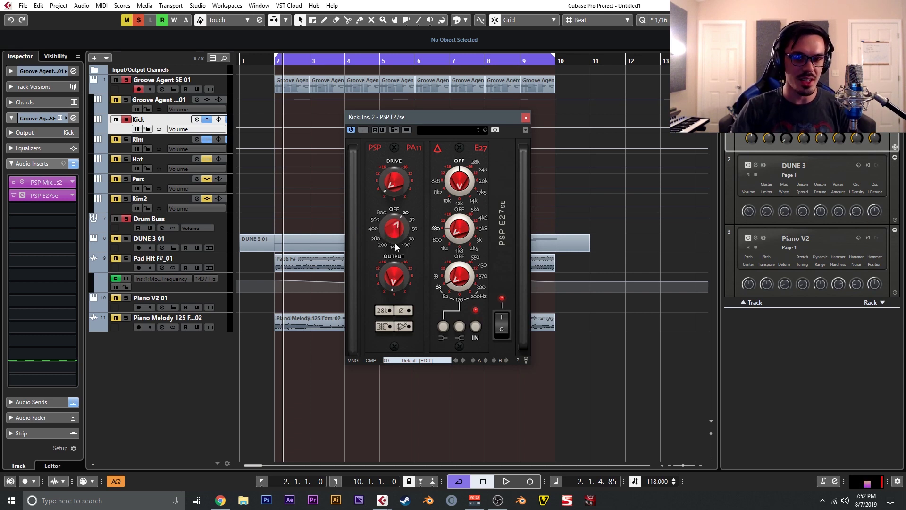
left_click(390, 230, "ctrl")
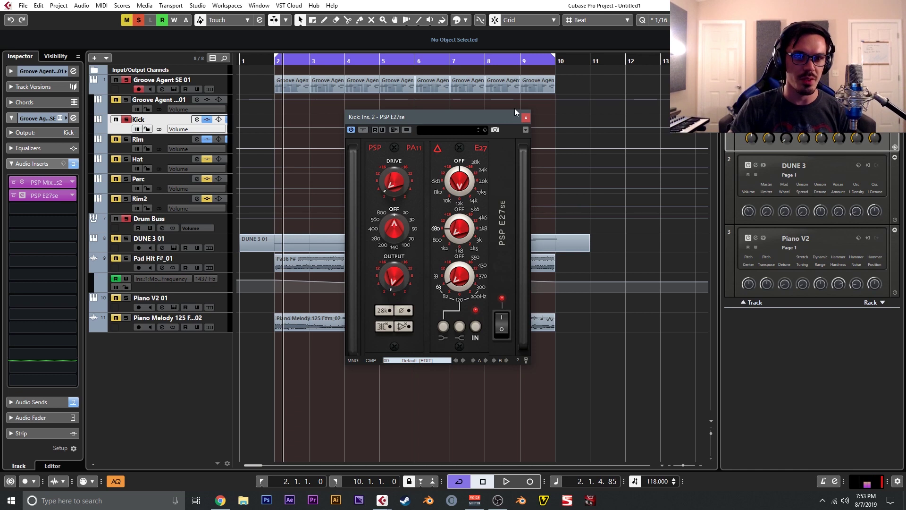
left_click(526, 117)
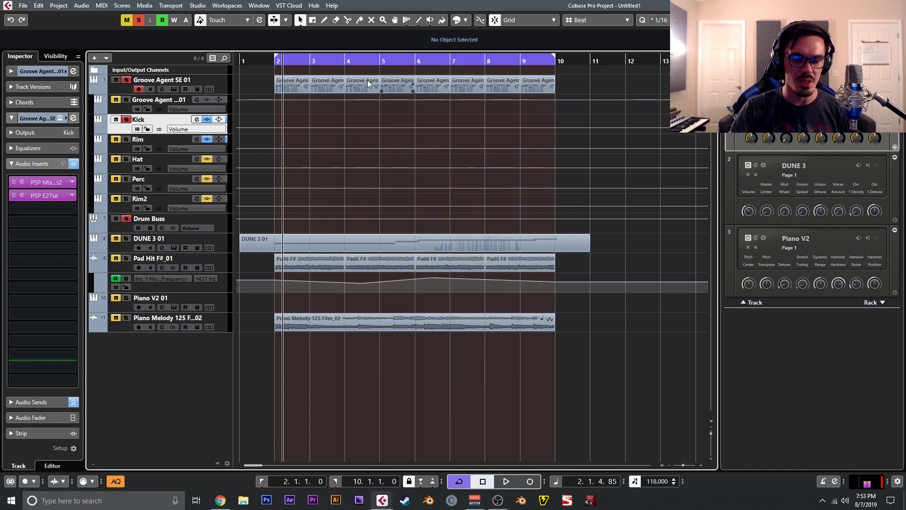
Step: Listen to the mix from bar 1.4, then select the Rim track and bypass all its inserts
left_click(267, 58)
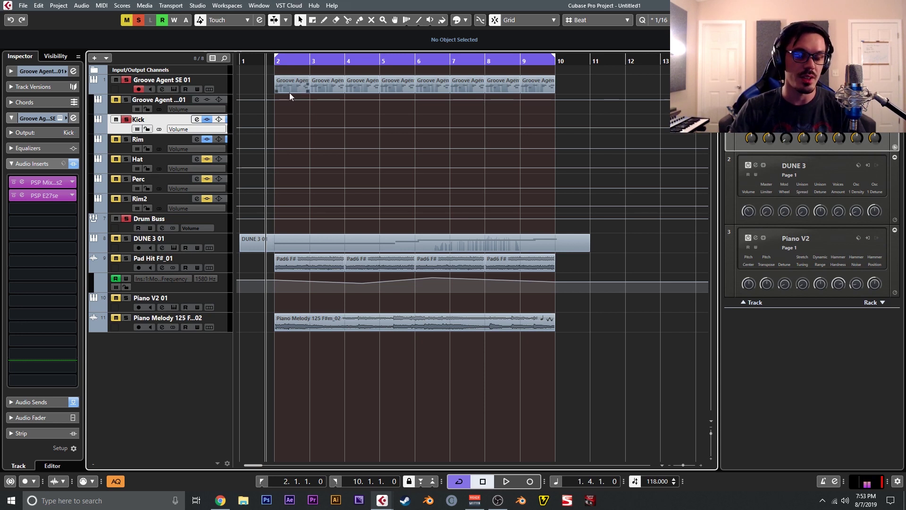
key("space")
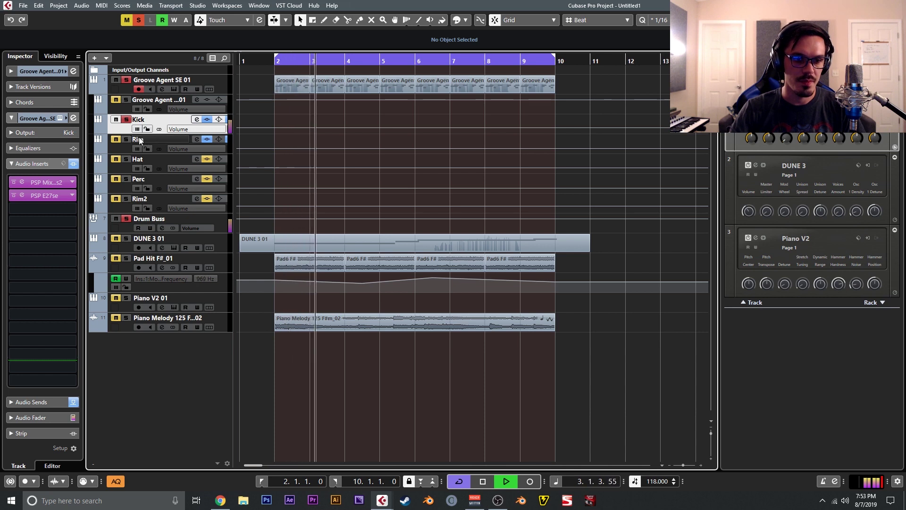
key("space")
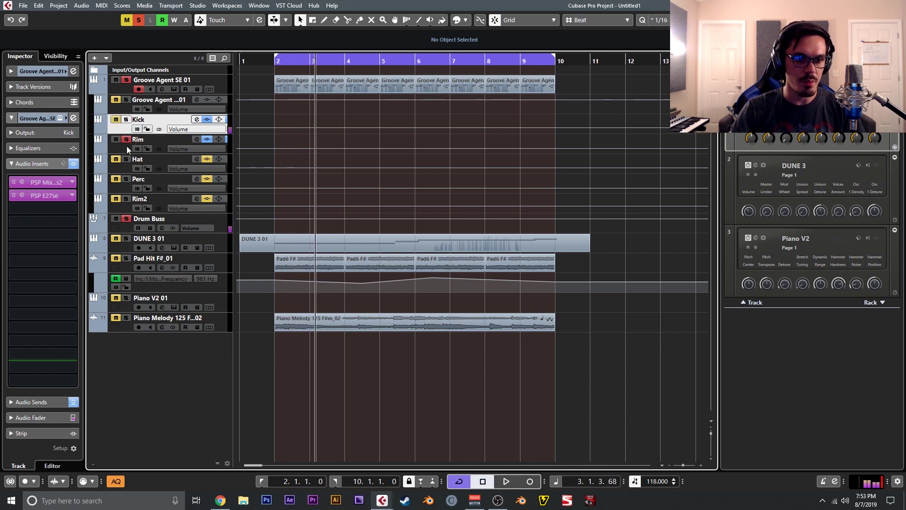
left_click(124, 147)
left_click(73, 163)
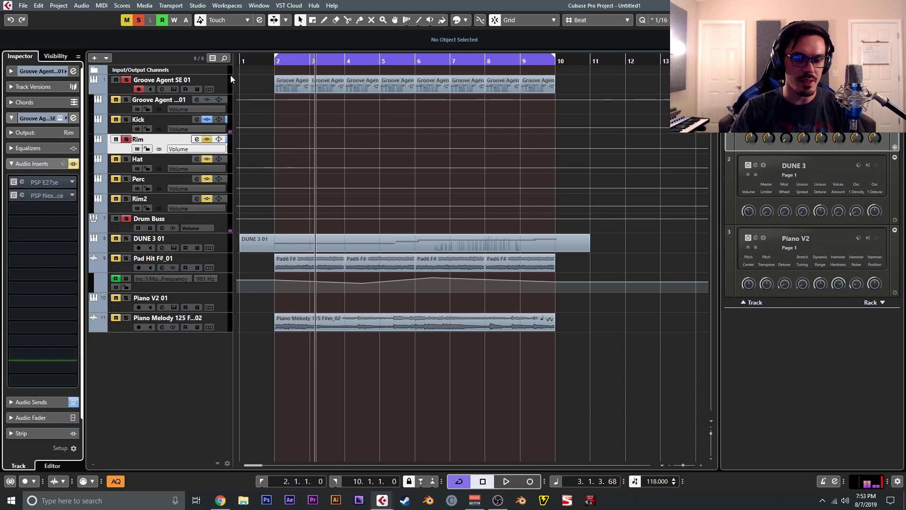
Step: Play Rim unprocessed from bar 2, re-enable its inserts, and open its PSP E27se
left_click(277, 62)
key("space")
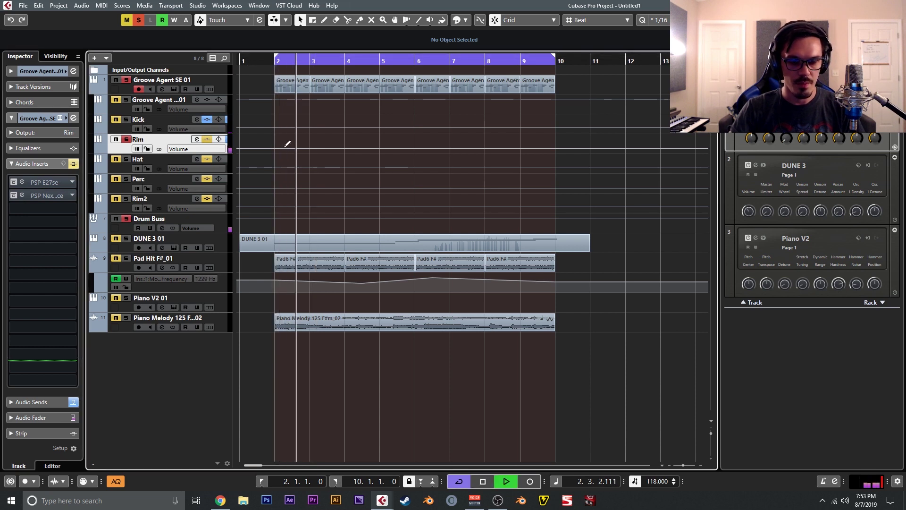
key("space")
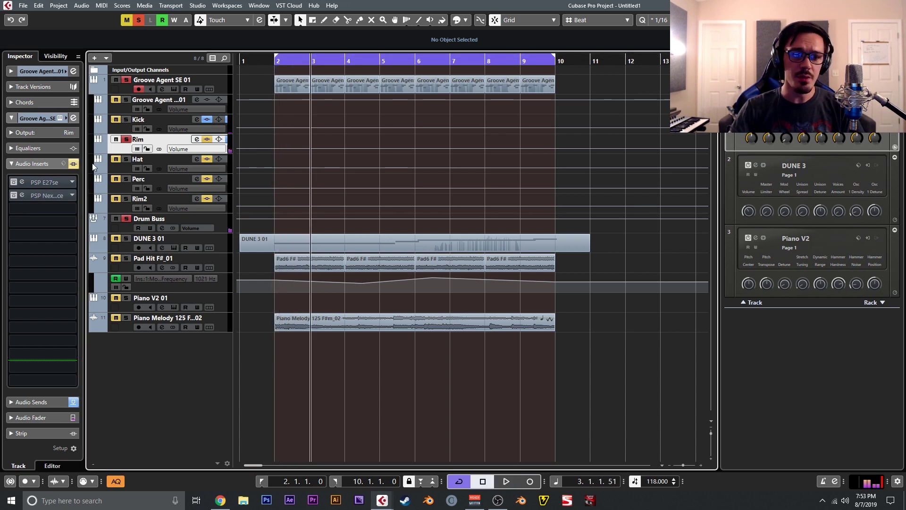
left_click(73, 163)
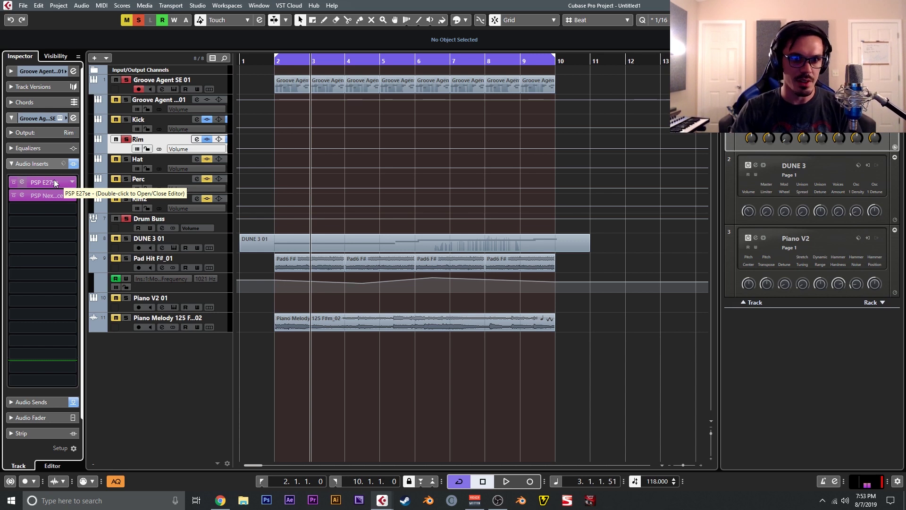
left_click(266, 56)
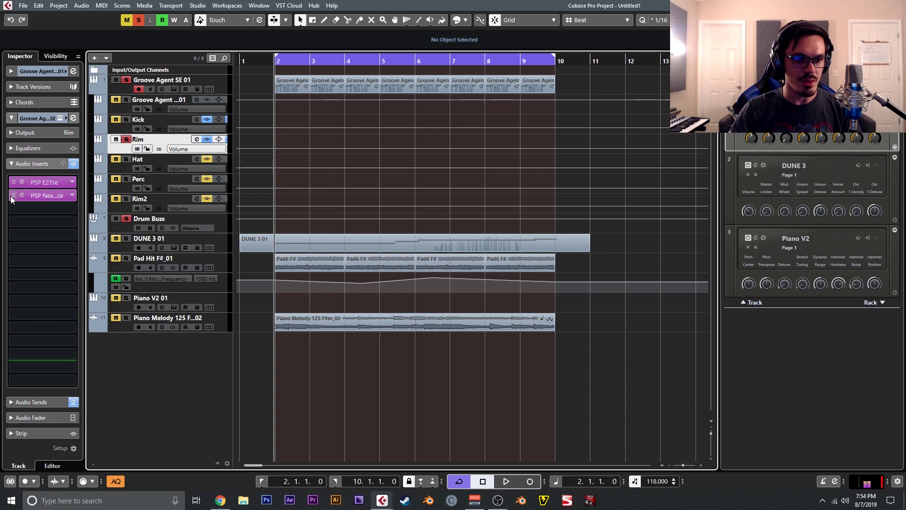
left_click(22, 182)
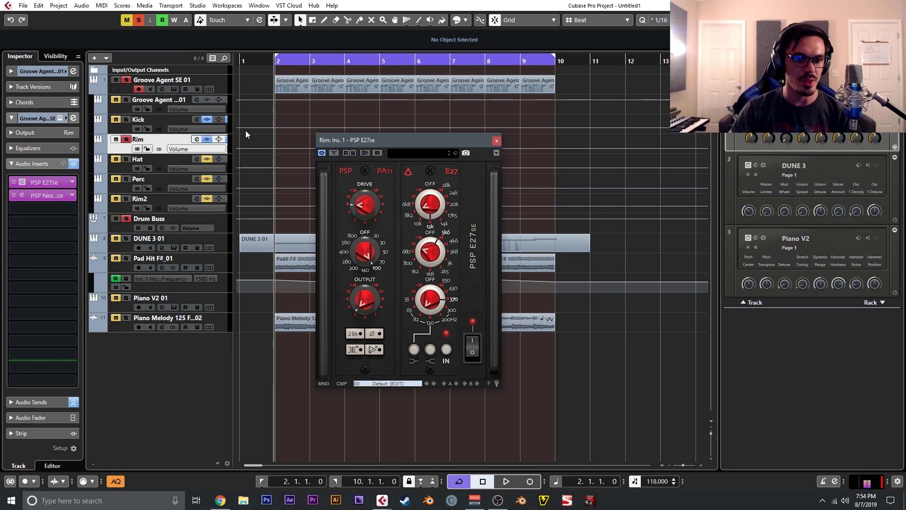
Step: Play the beat with Rim's E27se 28k boost off and then on again, and close the plugin
key("space")
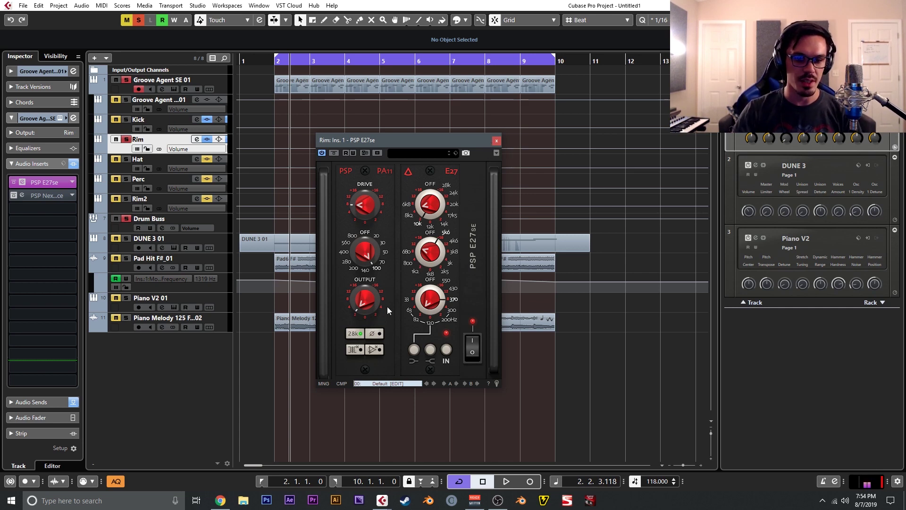
key("space")
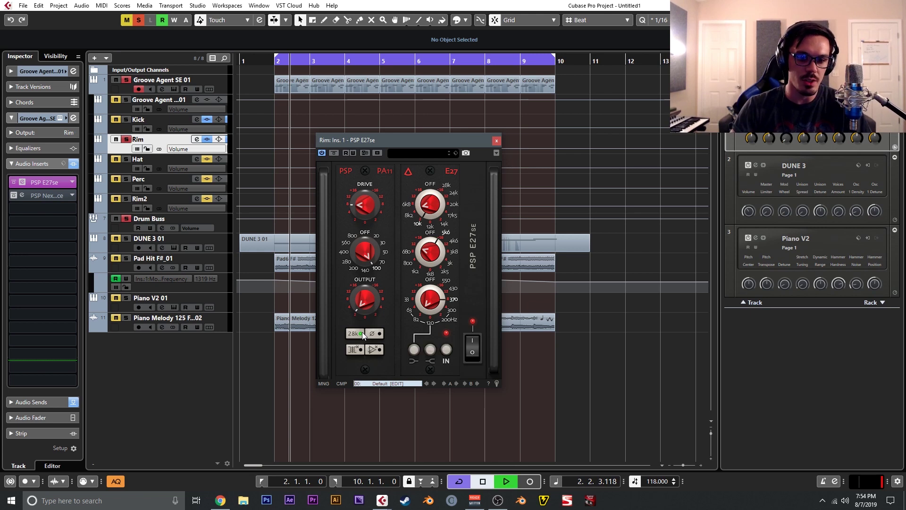
key("space")
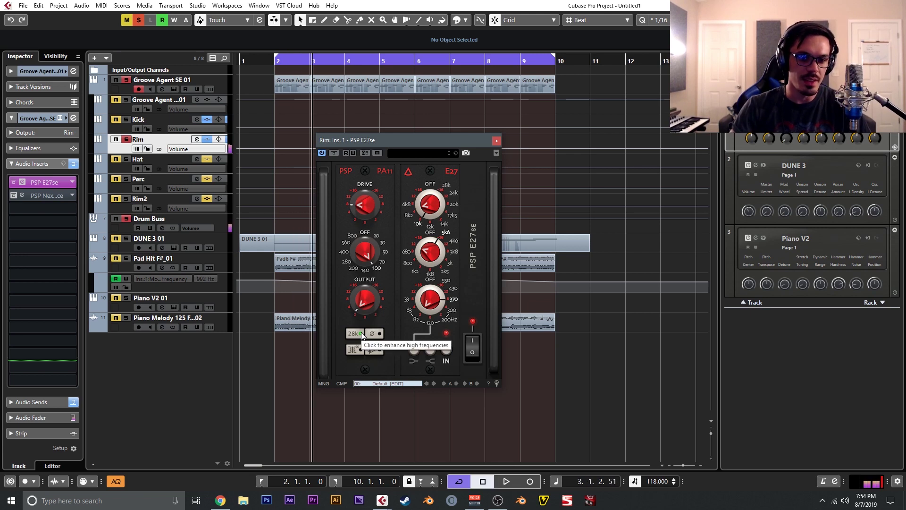
left_click(361, 333)
key("space")
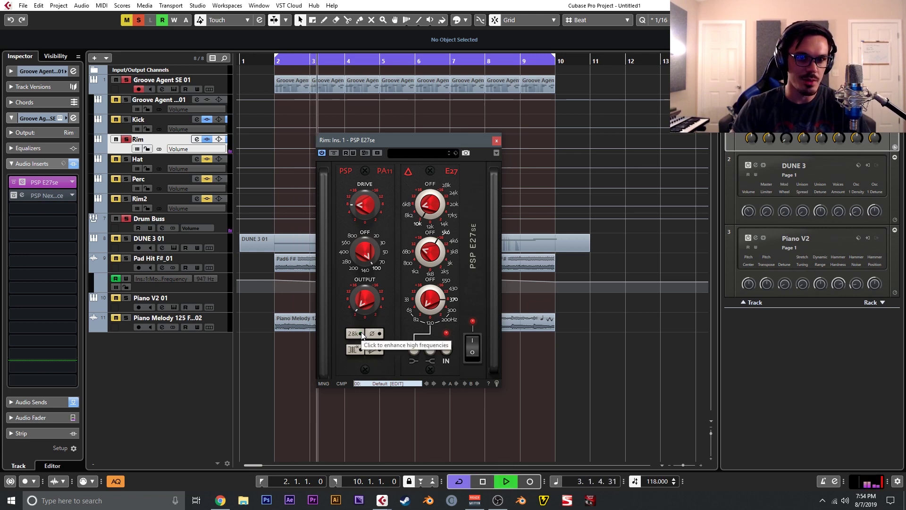
key("space")
left_click(361, 333)
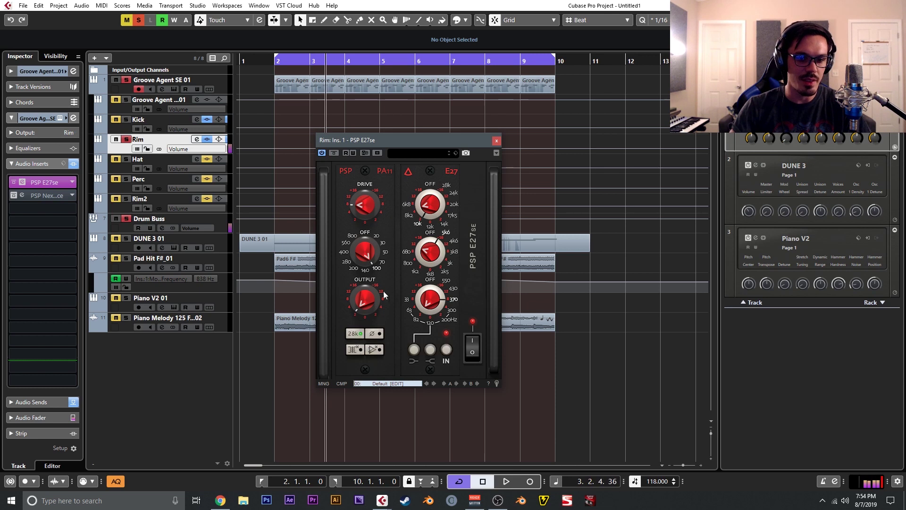
left_click(498, 138)
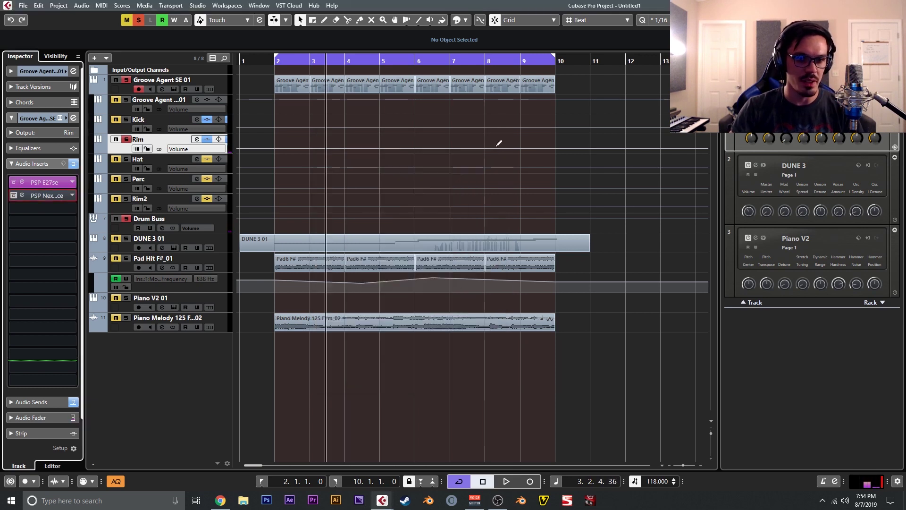
Step: Open Rim's PSP Nexcellence reverb, set decay time to 1.6, and play it back
left_click(13, 194)
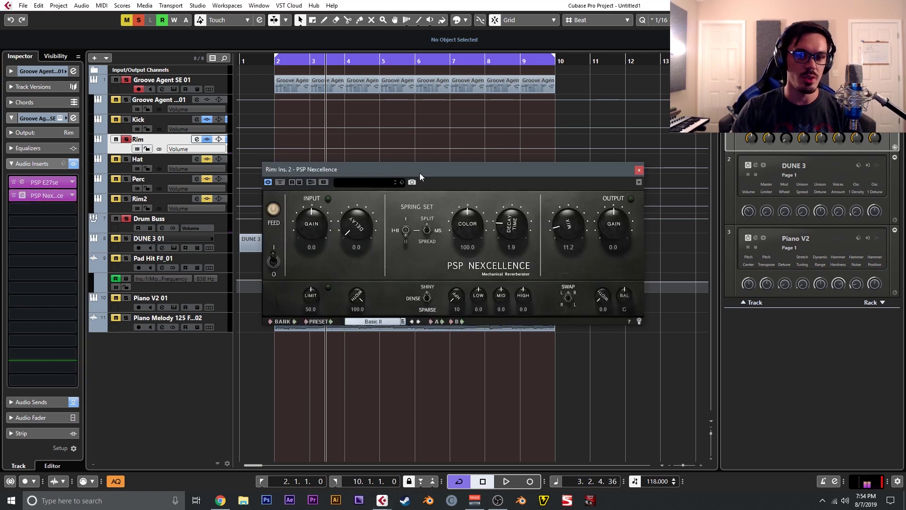
left_click_drag(419, 172, 359, 150)
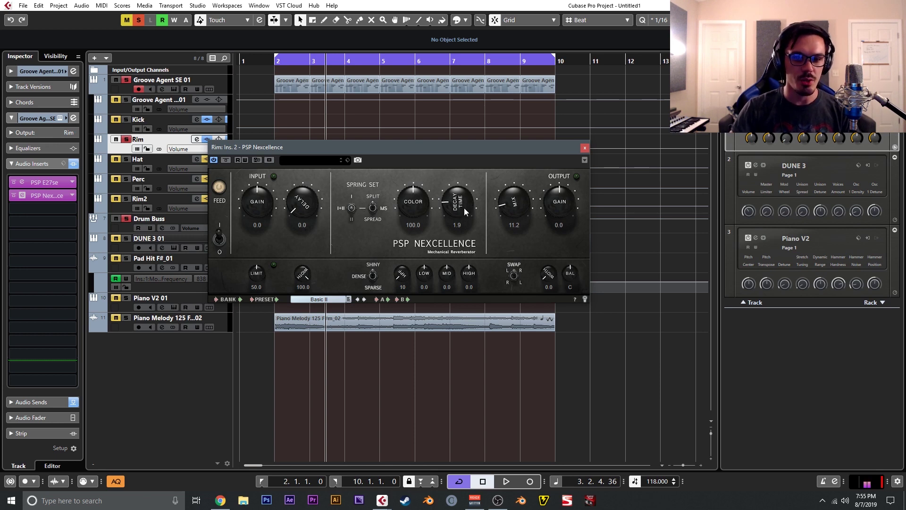
key("space")
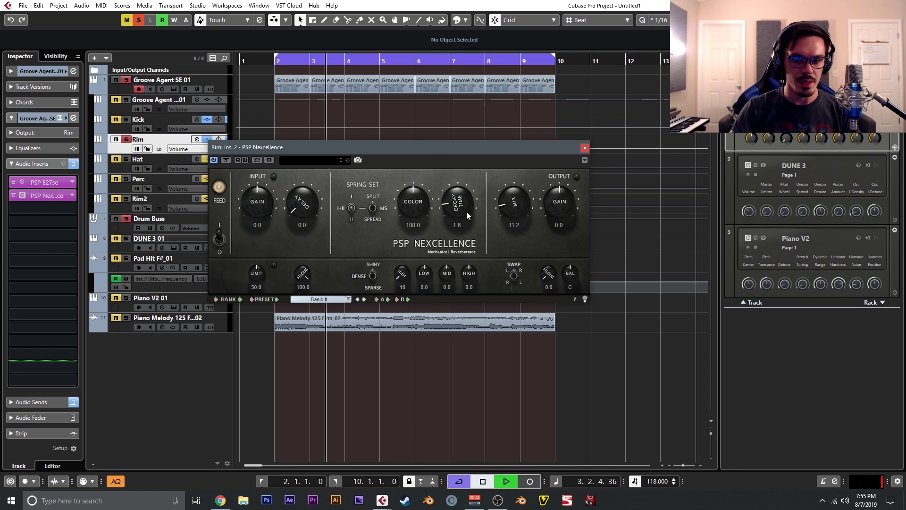
key("space")
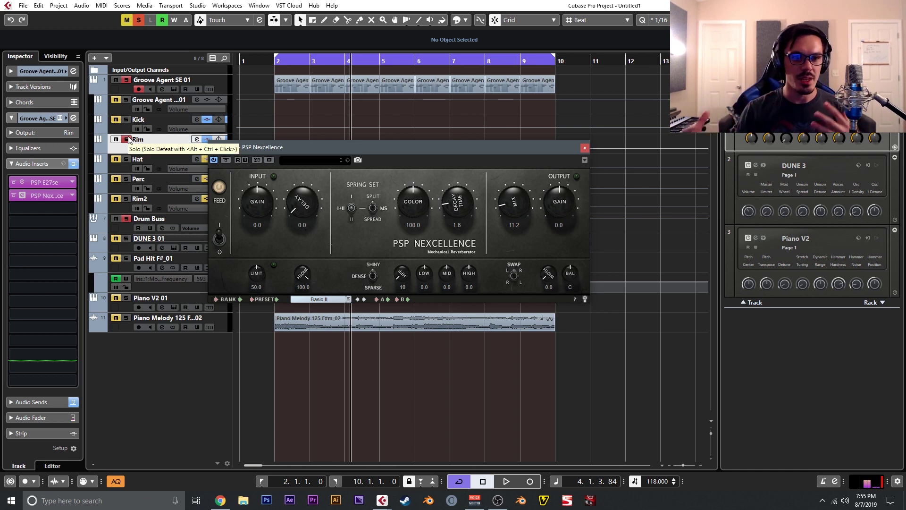
Step: Compare the Nexcellence reverb bypassed and active during playback, then close it
left_click(14, 196)
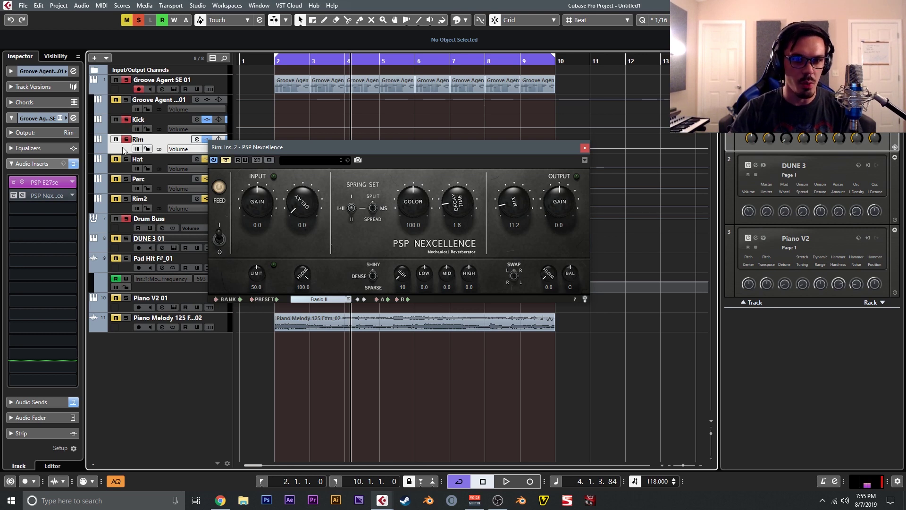
key("space")
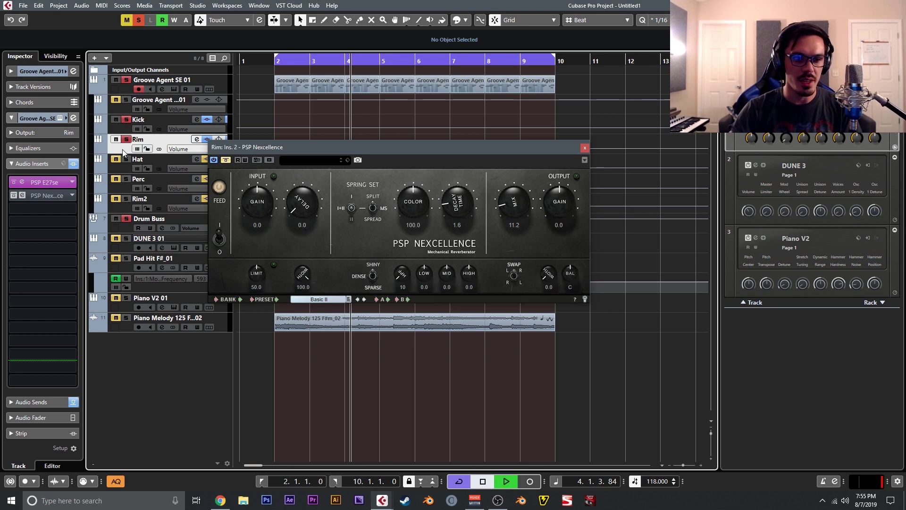
key("space")
left_click(16, 197)
key("space")
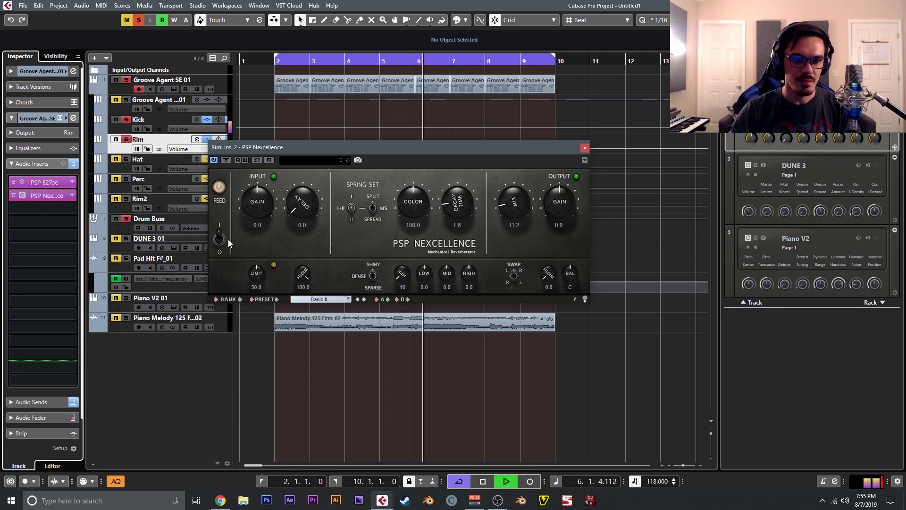
key("space")
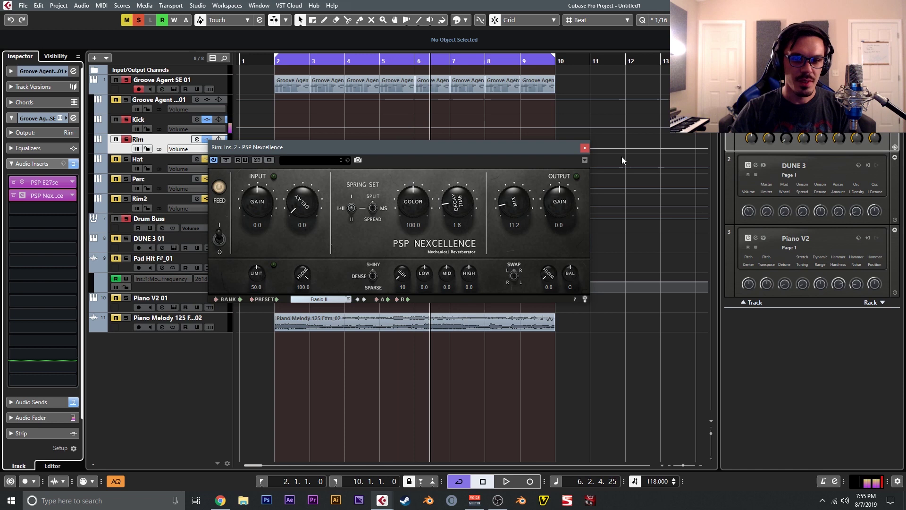
left_click(585, 148)
Step: Bypass the inserts on the drum tracks, then re-enable them on Kick and Rim
left_click(208, 160)
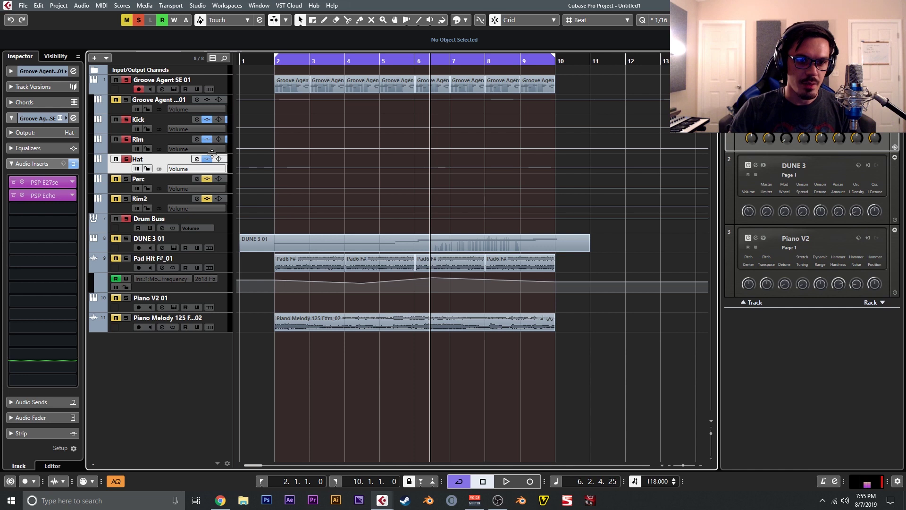
left_click(207, 158)
left_click(206, 139)
left_click(207, 119)
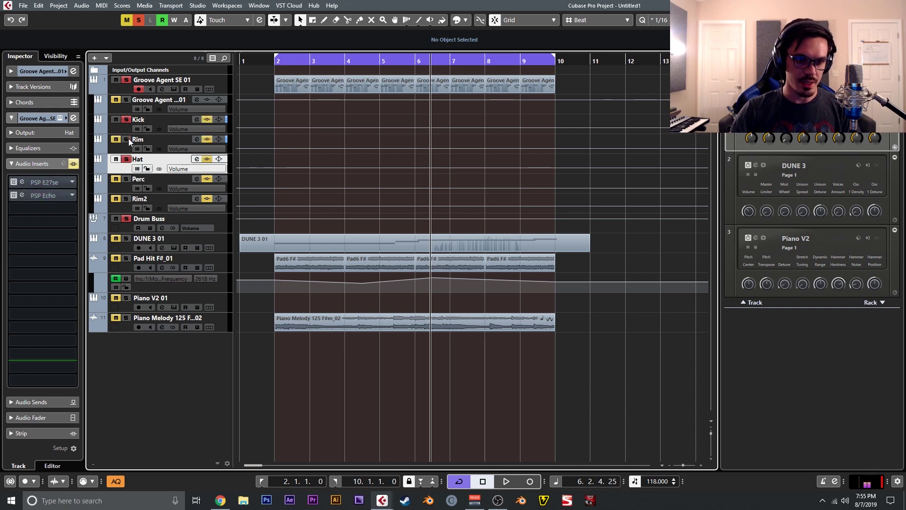
left_click(142, 127)
left_click(207, 139)
left_click(207, 119)
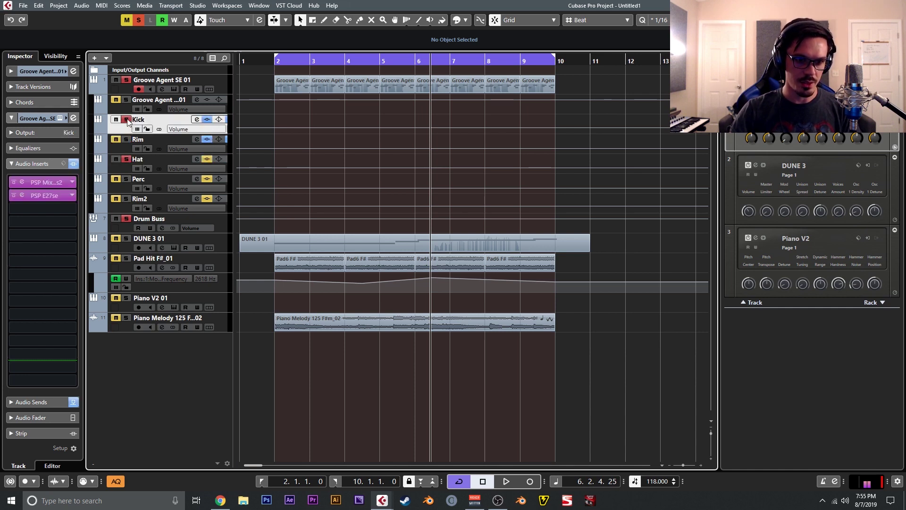
Step: Audition the Hat track, then toggle its PSP Echo insert off and back on
left_click(132, 166)
key("space")
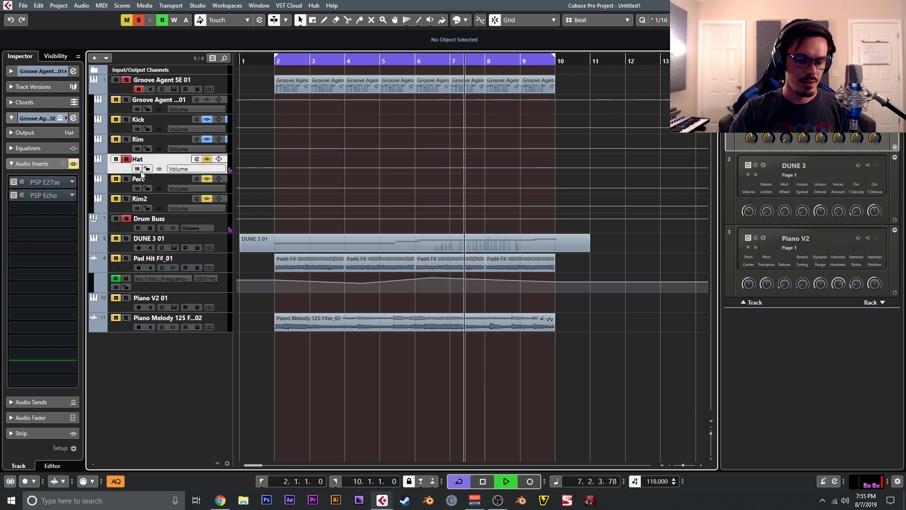
key("space")
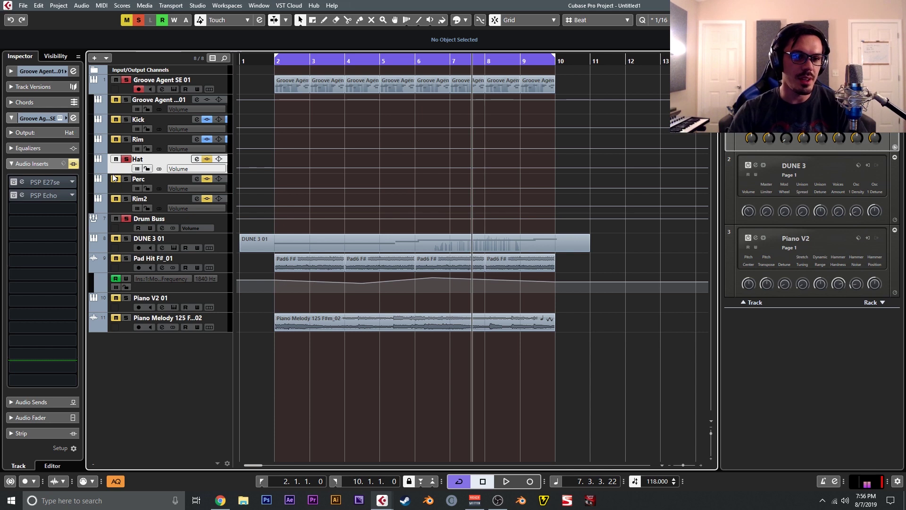
key("space")
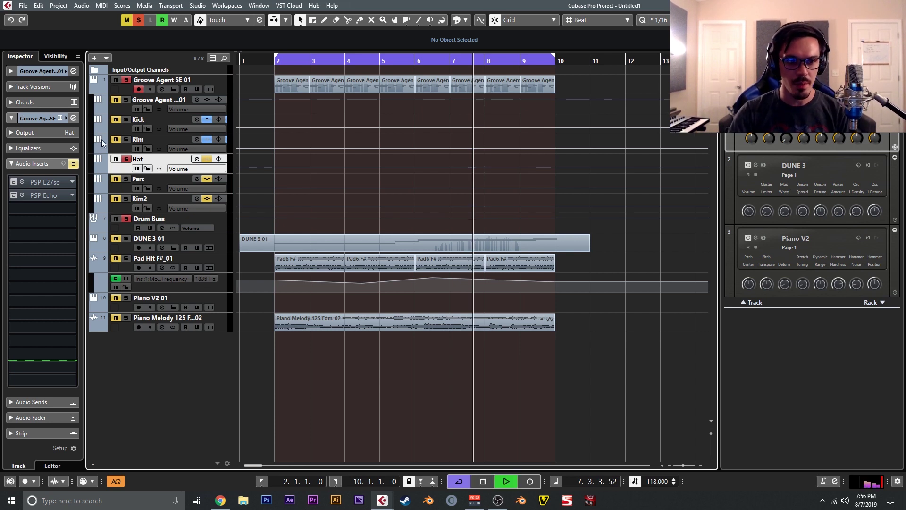
key("space")
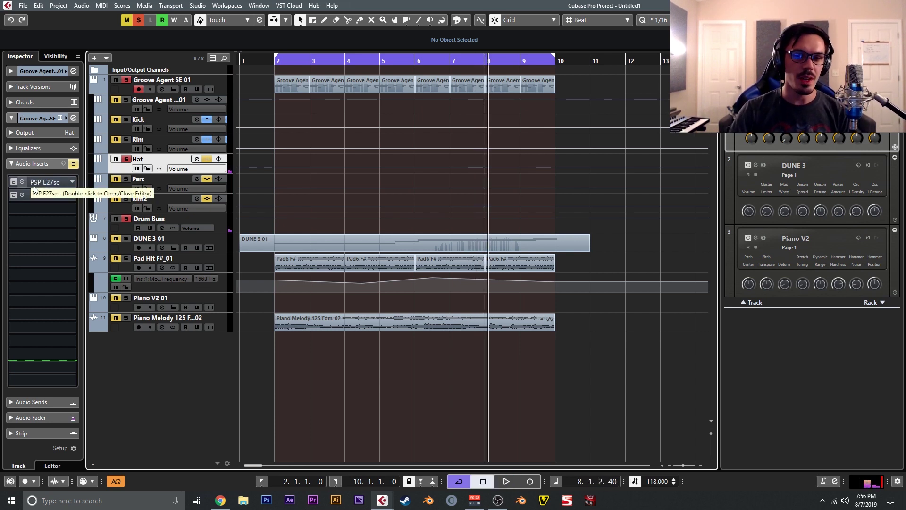
left_click(14, 198)
left_click(21, 197)
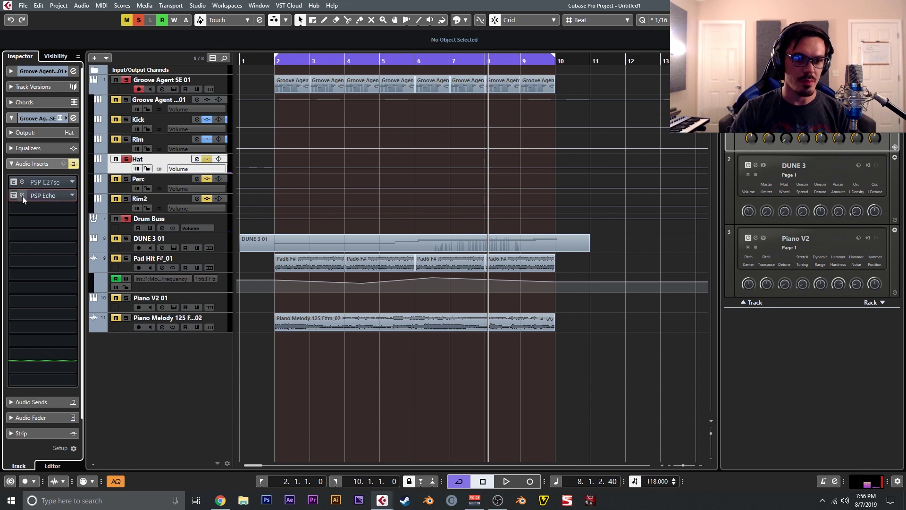
left_click(21, 196)
Step: Open the Hat's PSP Echo and lengthen its delay time to 00900
left_click(22, 194)
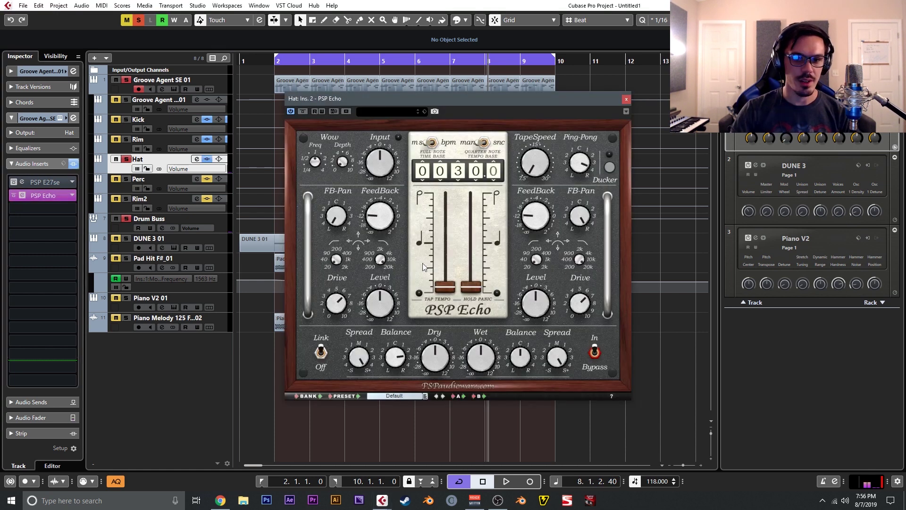
left_click(448, 292)
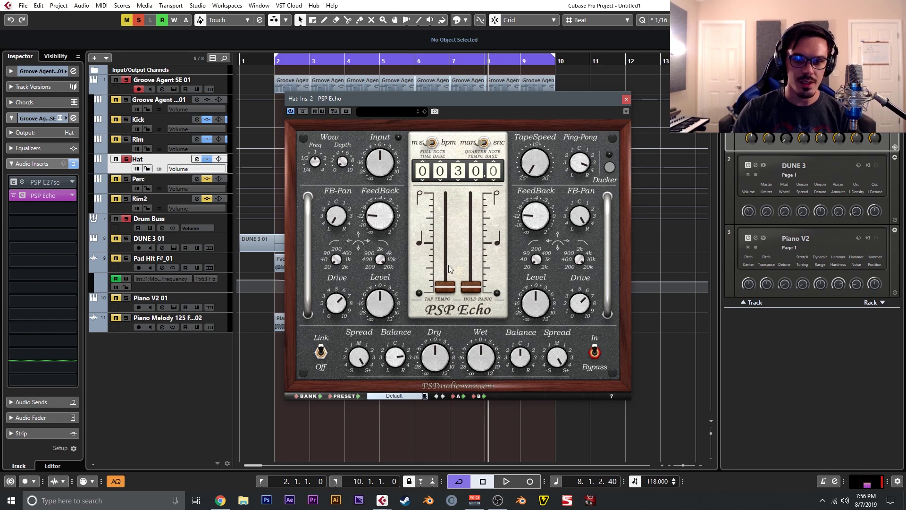
left_click_drag(458, 172, 462, 147)
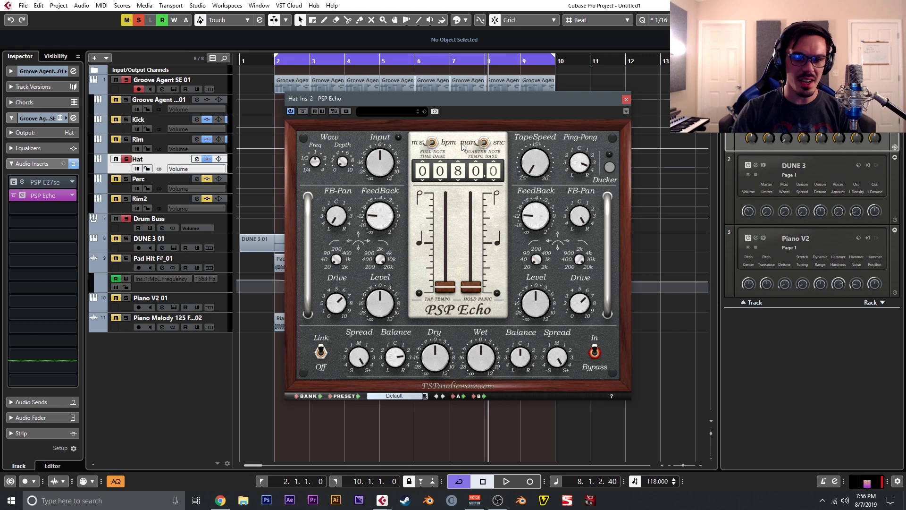
key("space")
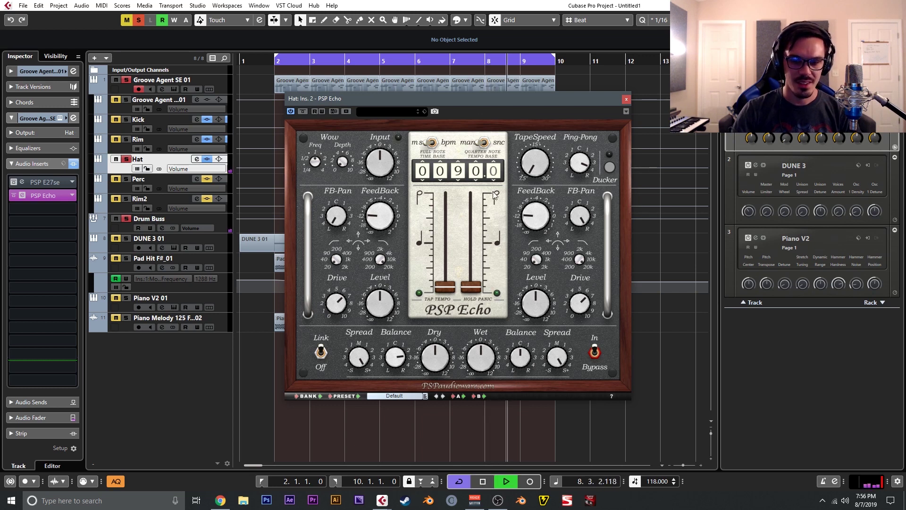
key("space")
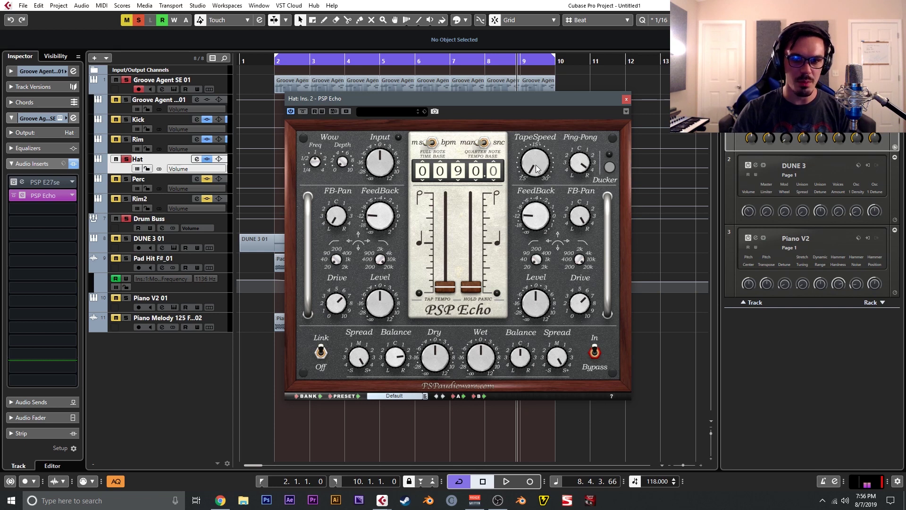
Step: Raise the echo feedback slightly, audition it, then turn it back down
left_click_drag(536, 223, 541, 214)
key("space")
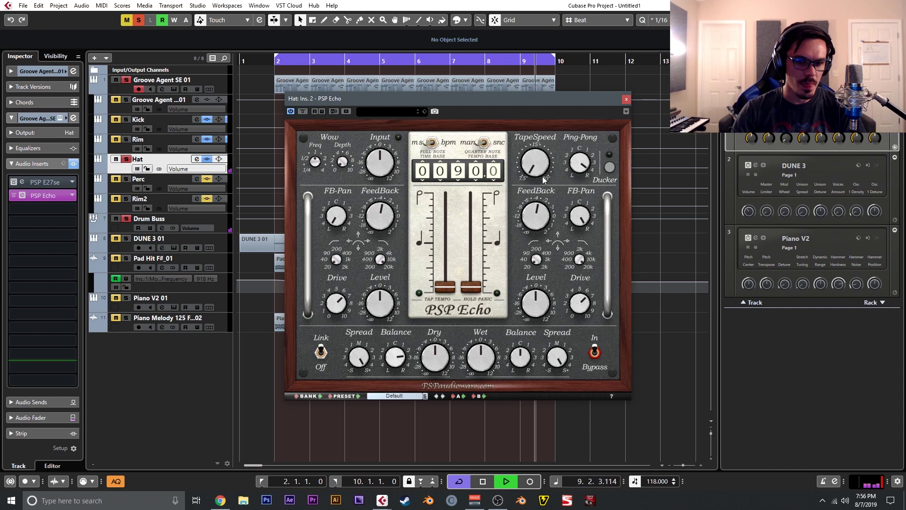
left_click_drag(553, 226, 548, 239)
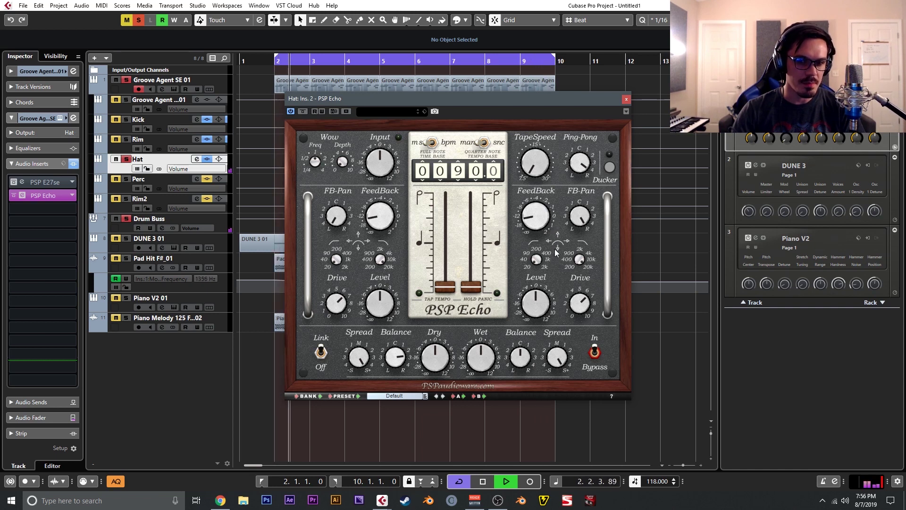
key("space")
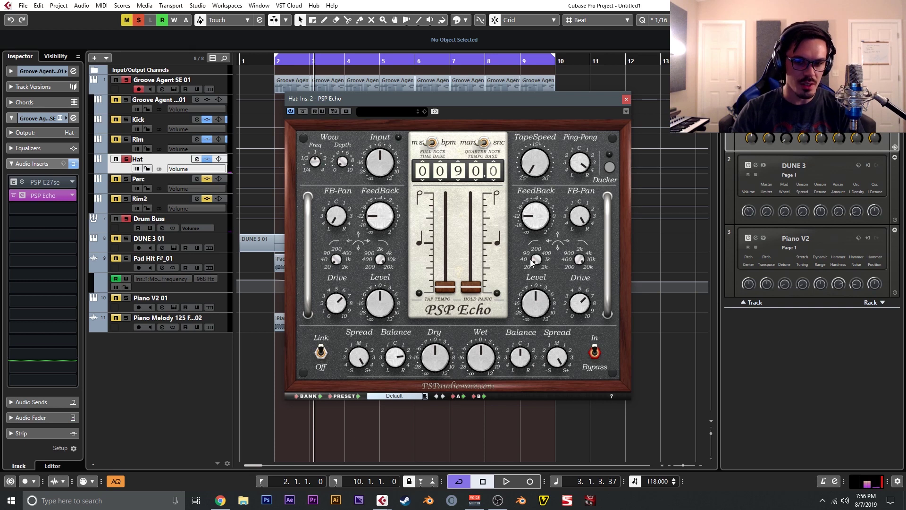
Step: Adjust the echo's low-cut and drive while auditioning, then close the editor
left_click_drag(531, 259, 532, 257)
key("space")
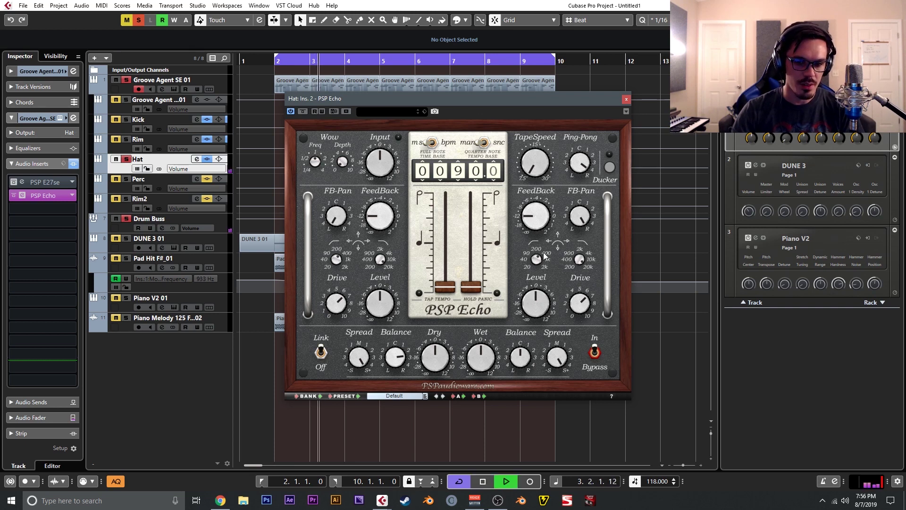
key("space")
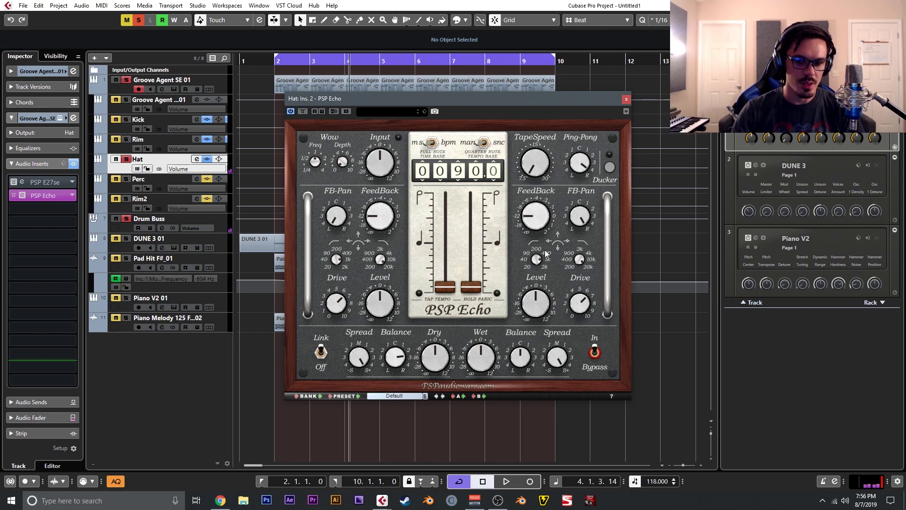
left_click_drag(580, 291, 580, 289)
key("space")
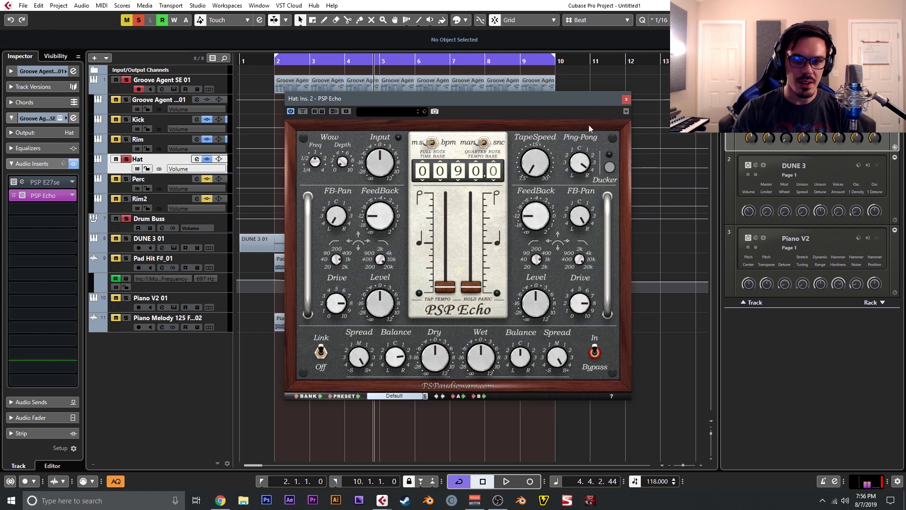
left_click(625, 100)
key("space")
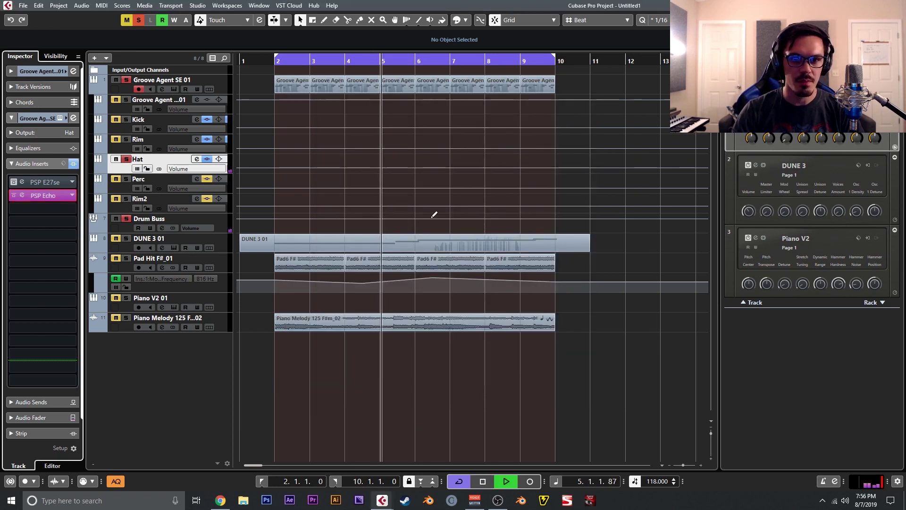
Step: Set the Hat's PSP E27se high-pass to 400 with lower drive and output, then audition
key("space")
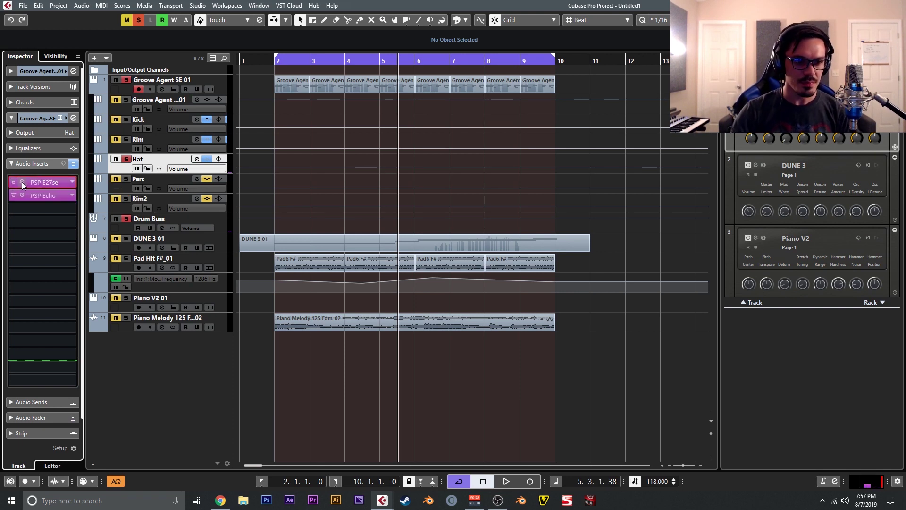
left_click(21, 183)
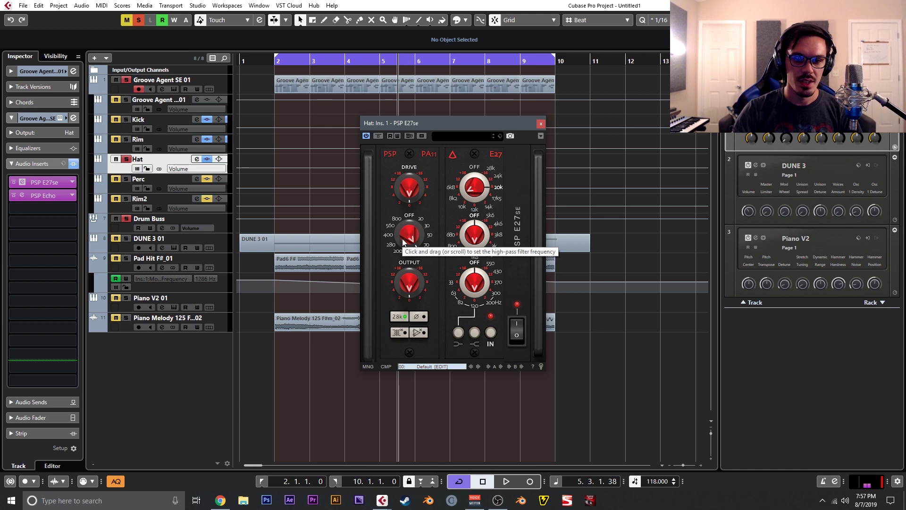
scroll(401, 238, "down", 3)
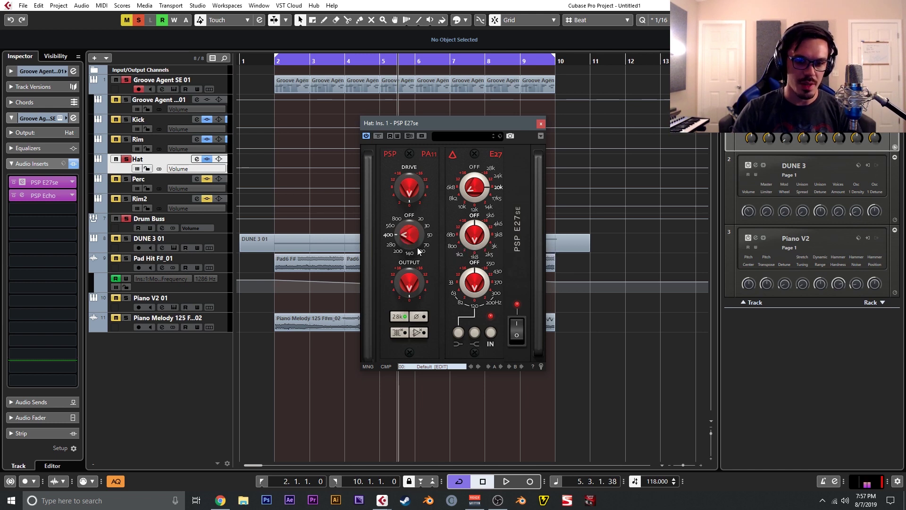
scroll(417, 189, "up", 3)
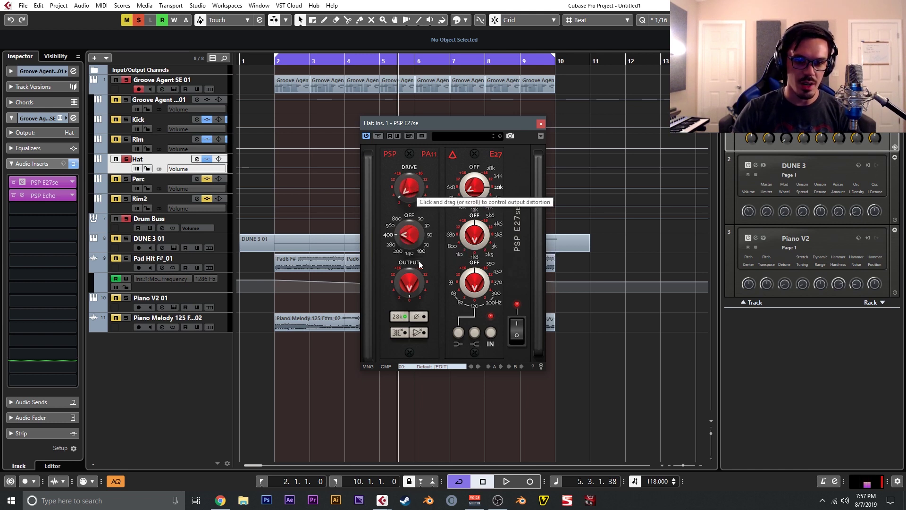
scroll(417, 282, "up", 2)
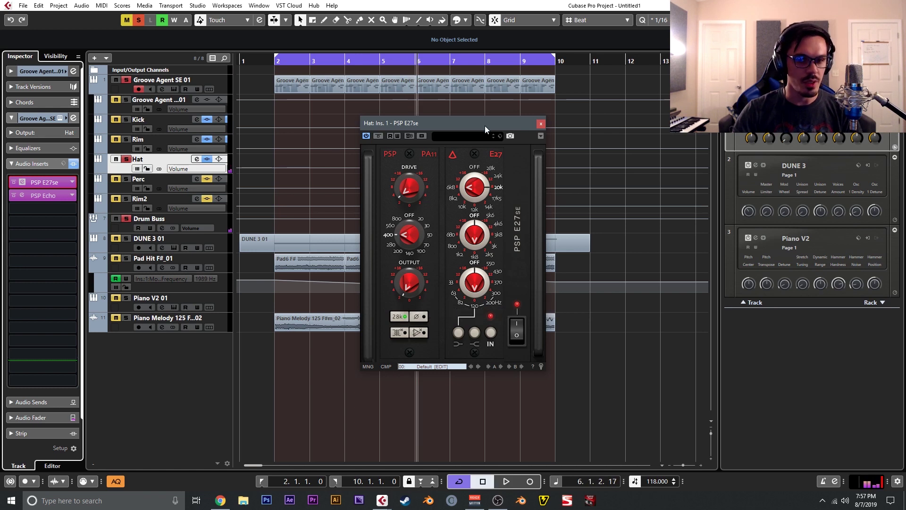
left_click(541, 123)
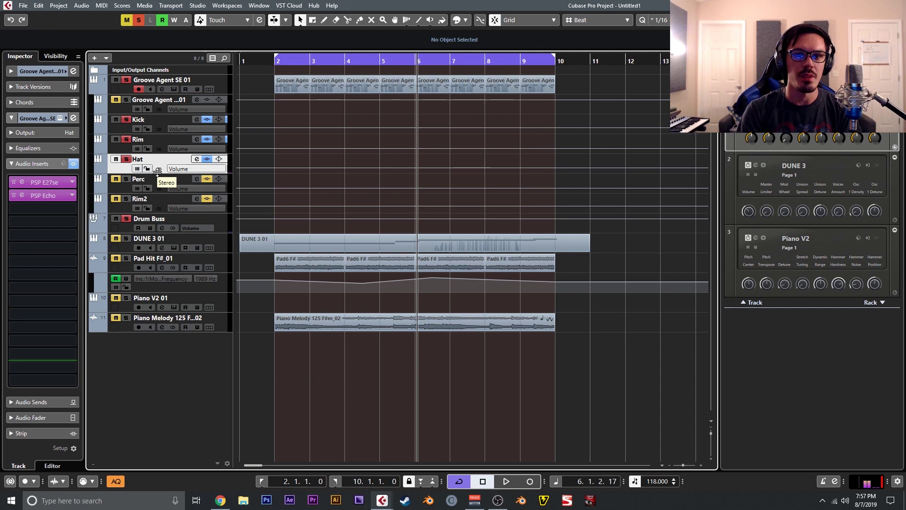
key("space")
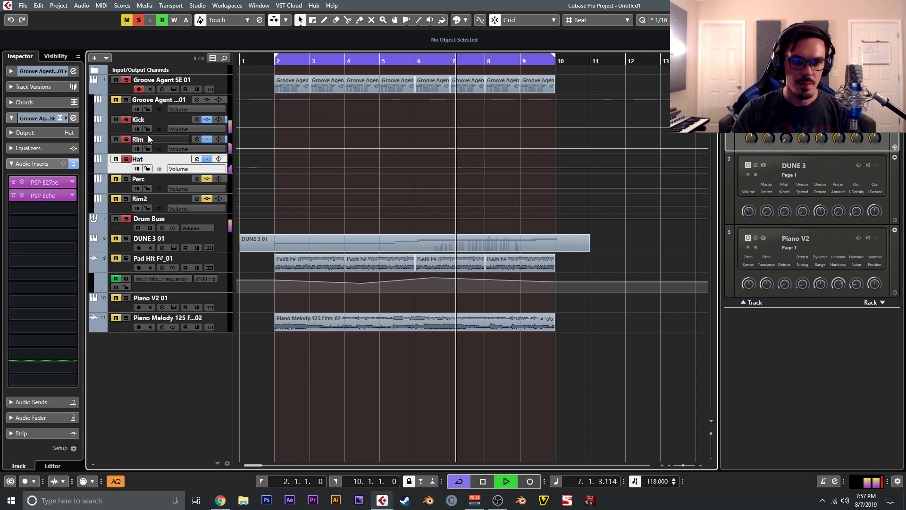
key("space")
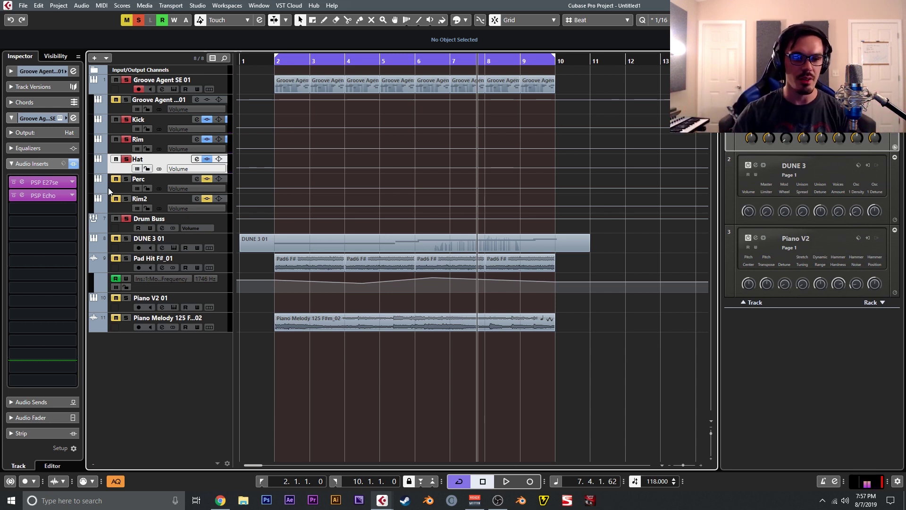
left_click(124, 191)
Step: Solo Perc instead of Kick and play, toggling Perc's insert effects
left_click(126, 179)
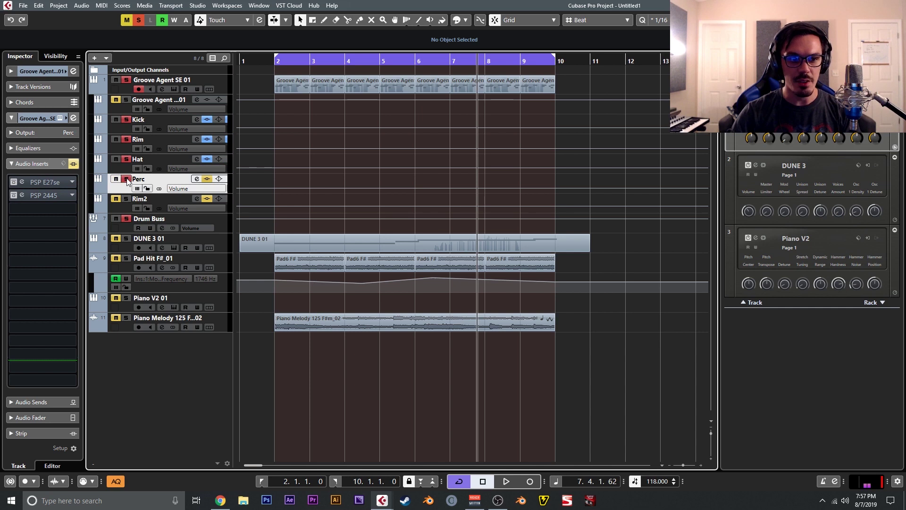
left_click(127, 120)
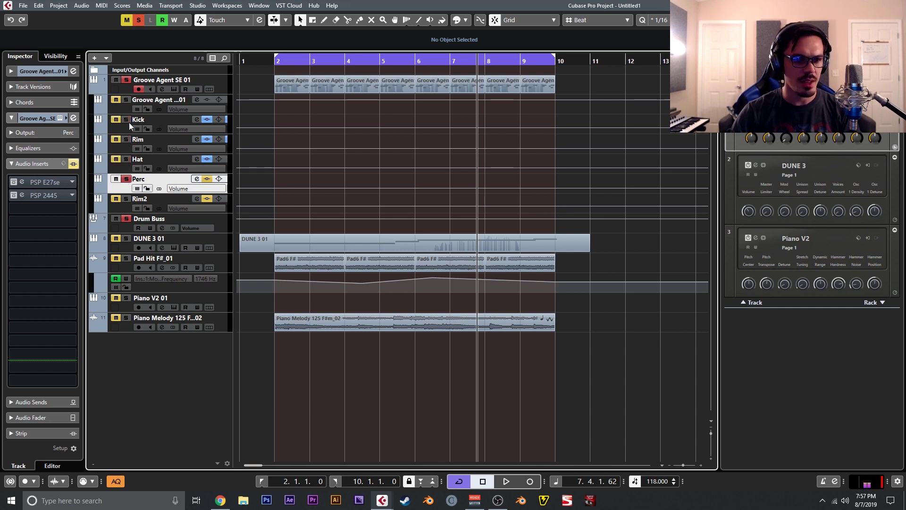
key("space")
key("space")
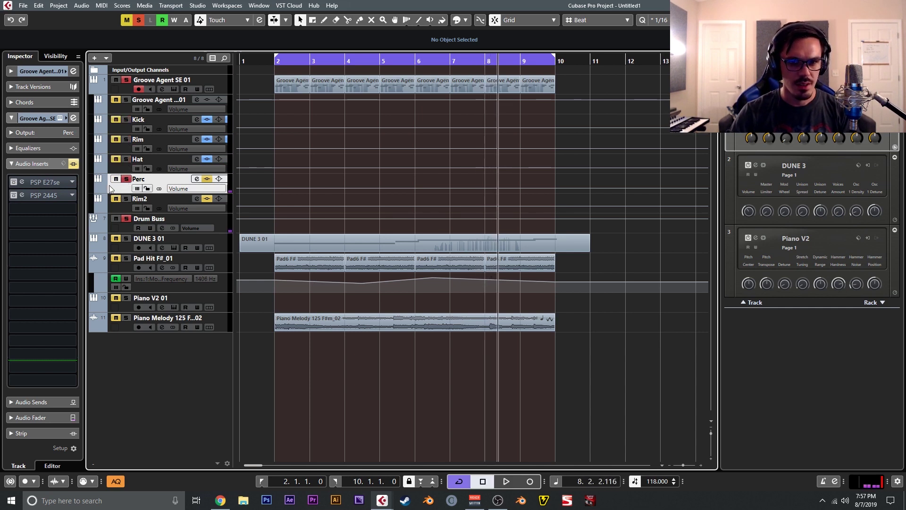
left_click(73, 164)
Step: Audition the Perc's PSP 2445 reverb, then close both Perc plugin editors
left_click(31, 184)
left_click(25, 194)
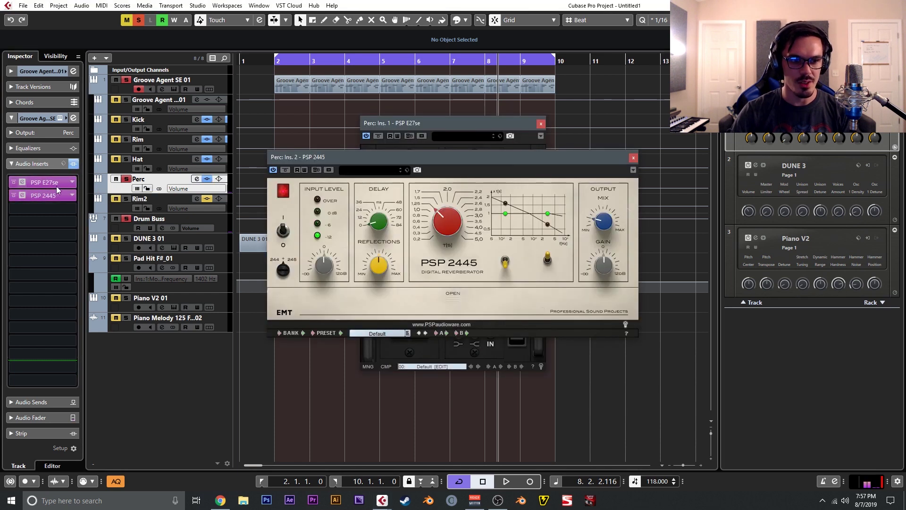
left_click_drag(329, 163, 208, 255)
left_click_drag(452, 125, 485, 78)
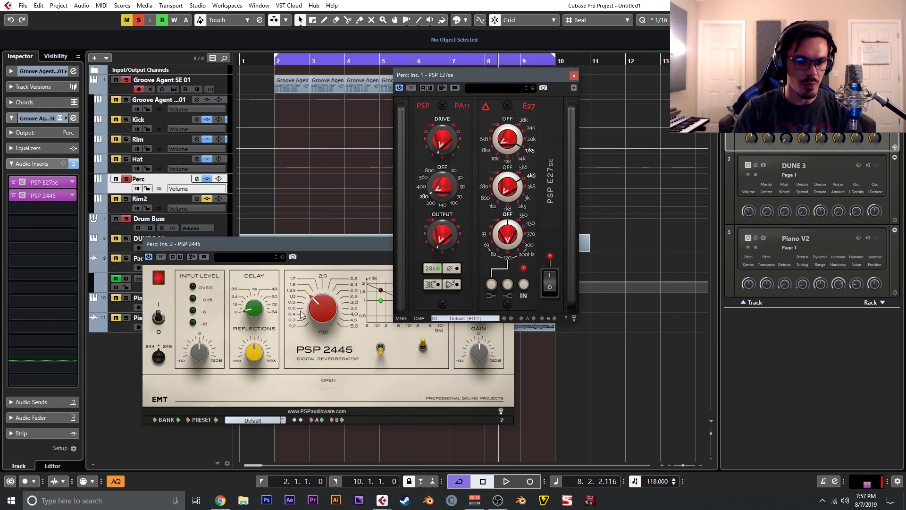
left_click(324, 250)
left_click_drag(384, 242, 460, 197)
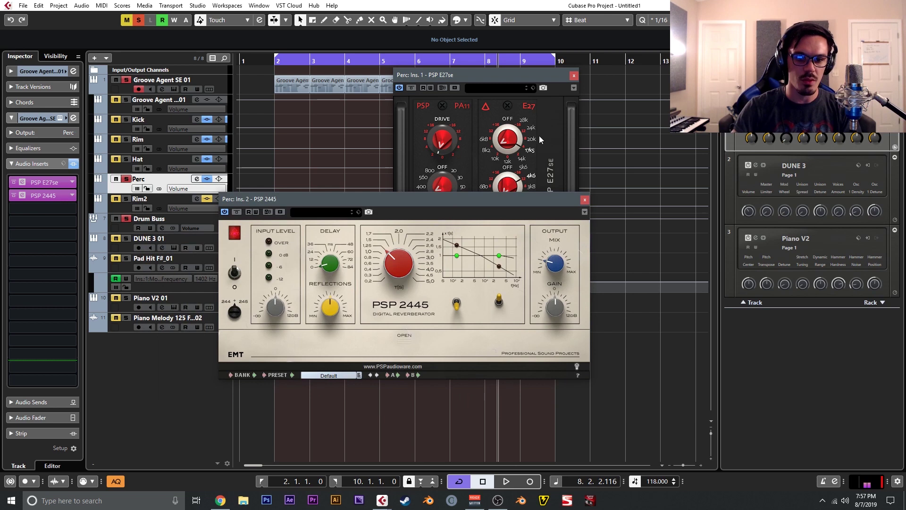
left_click(573, 75)
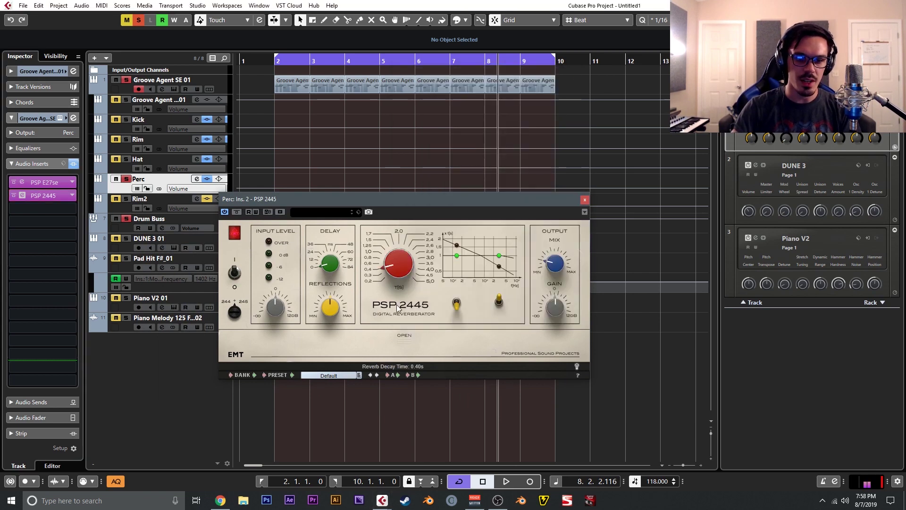
key("space")
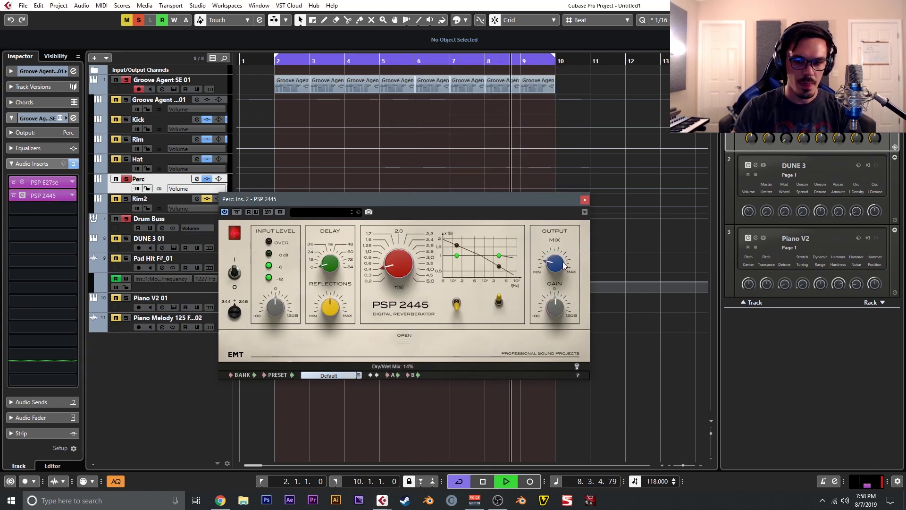
key("space")
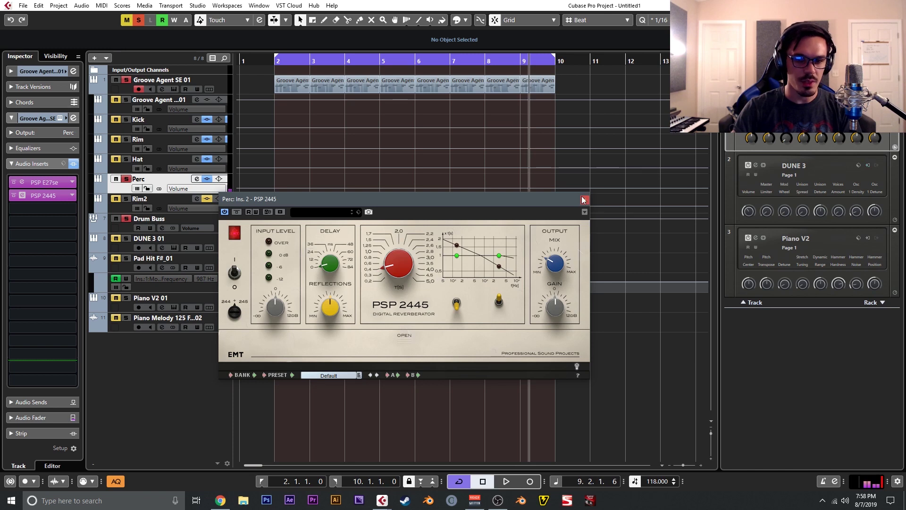
left_click(584, 199)
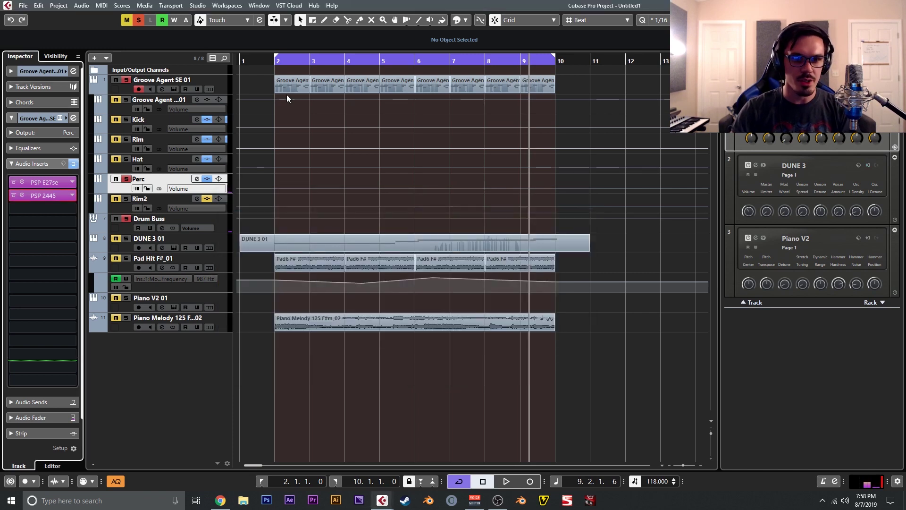
Step: Return the playhead near the start, unsolo Perc, and select and mute Rim2
left_click(268, 63)
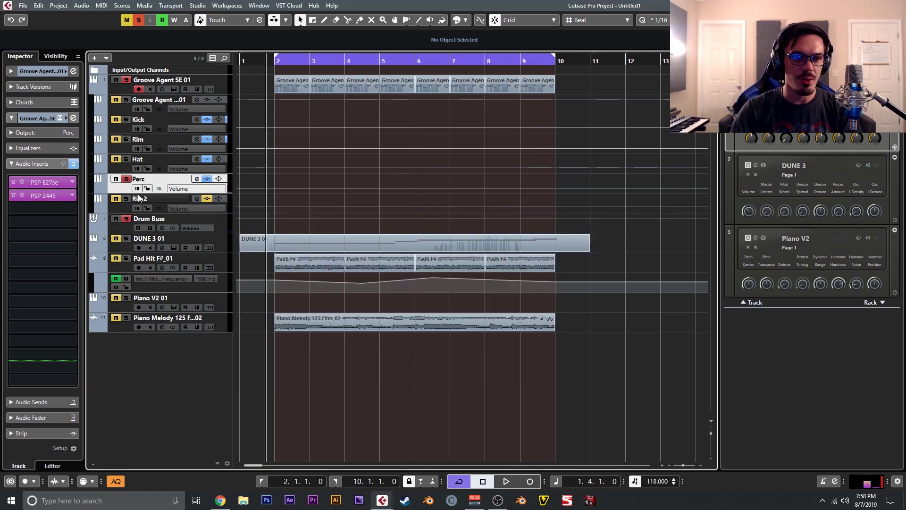
left_click(126, 168)
left_click(126, 178)
left_click(123, 188)
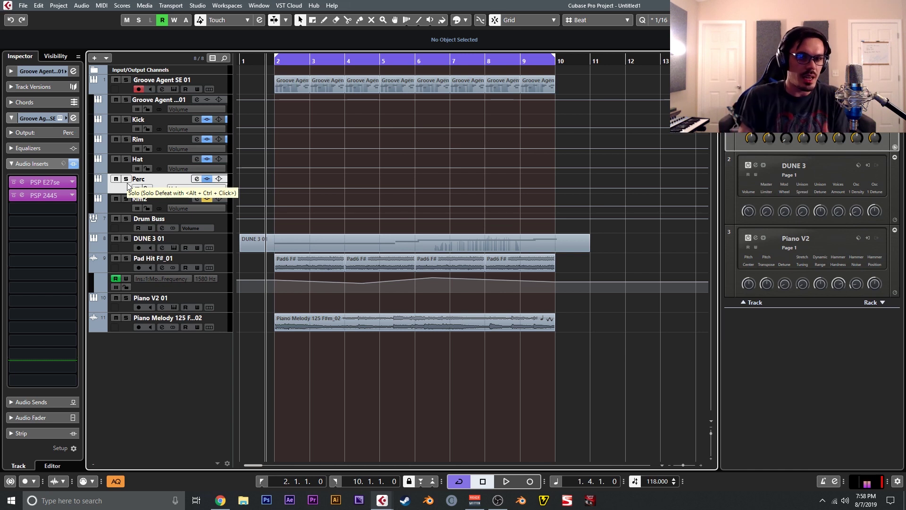
left_click(127, 209)
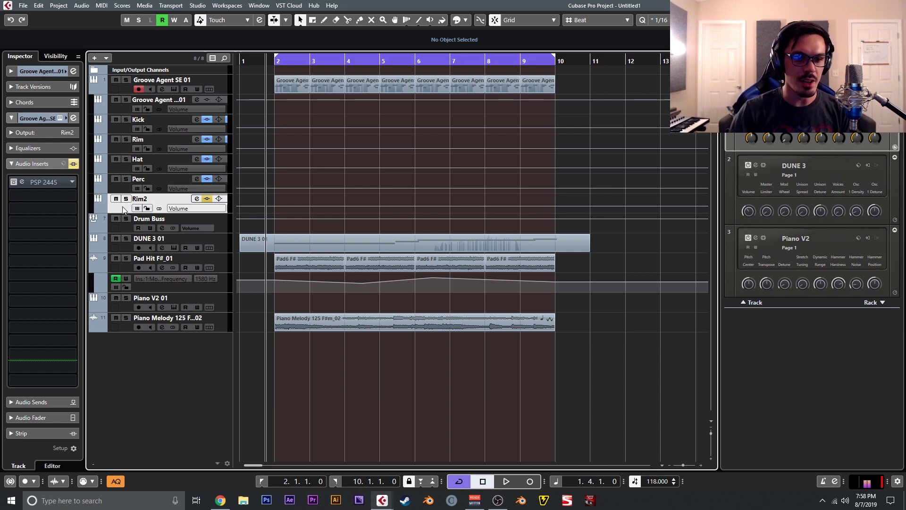
left_click(115, 198)
Step: Unmute and solo Rim2, then audition it alone
left_click(116, 198)
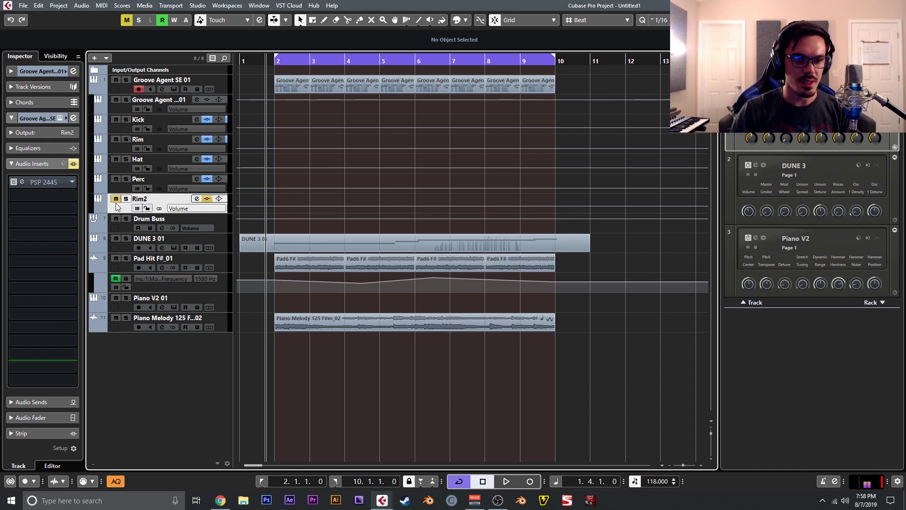
left_click(126, 199)
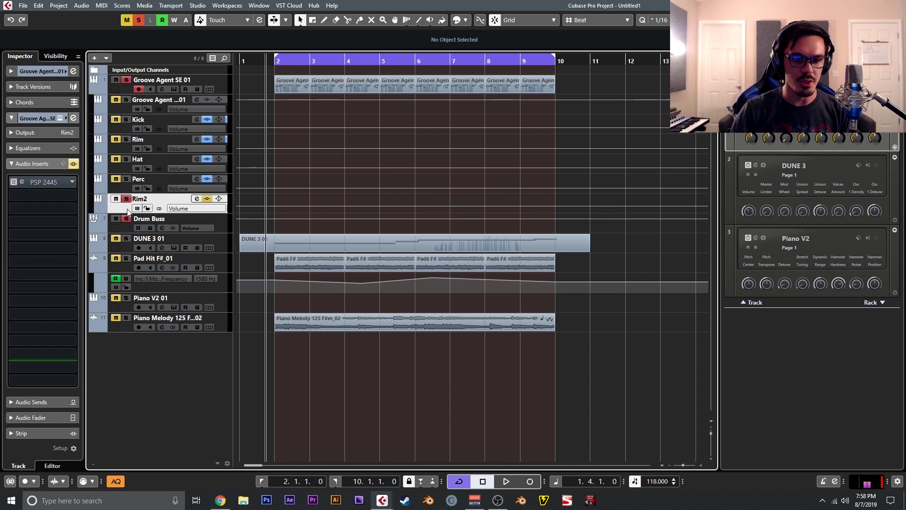
key("space")
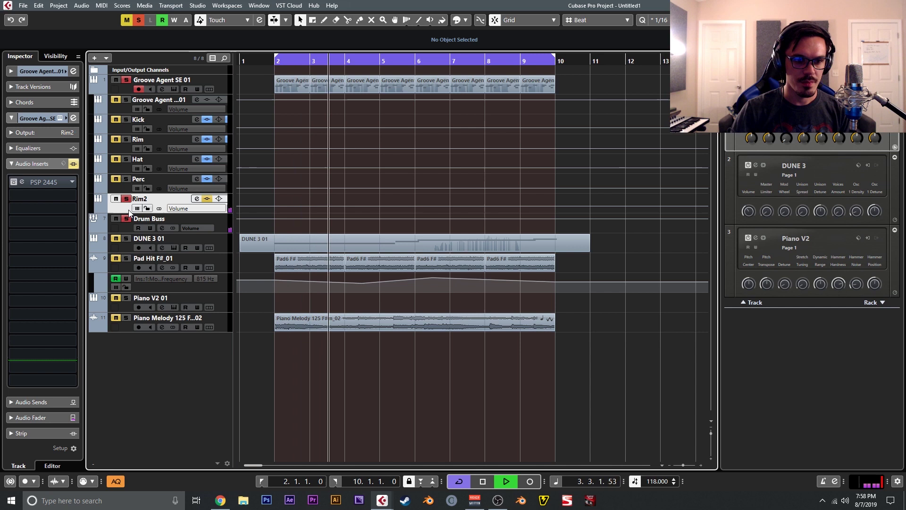
key("space")
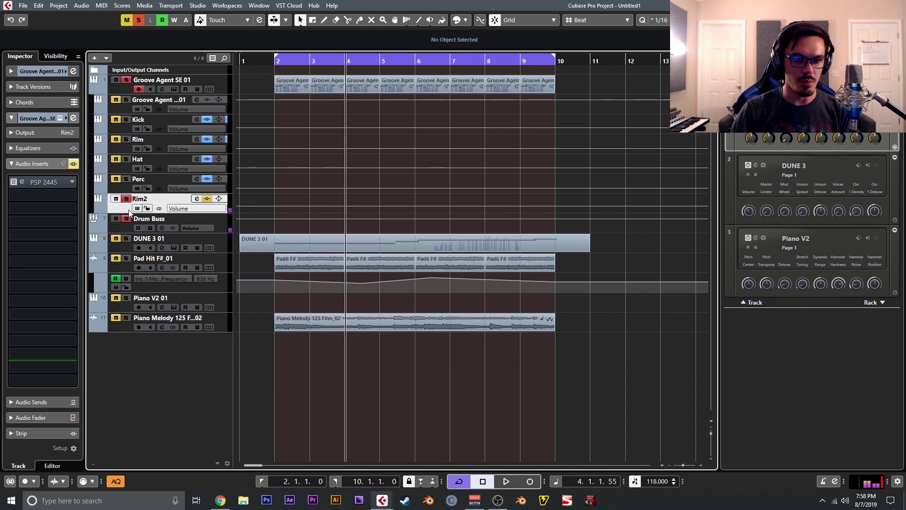
Step: Re-enable Rim2's PSP 2445 reverb, audition it, and return the playhead to bar 2
left_click(12, 183)
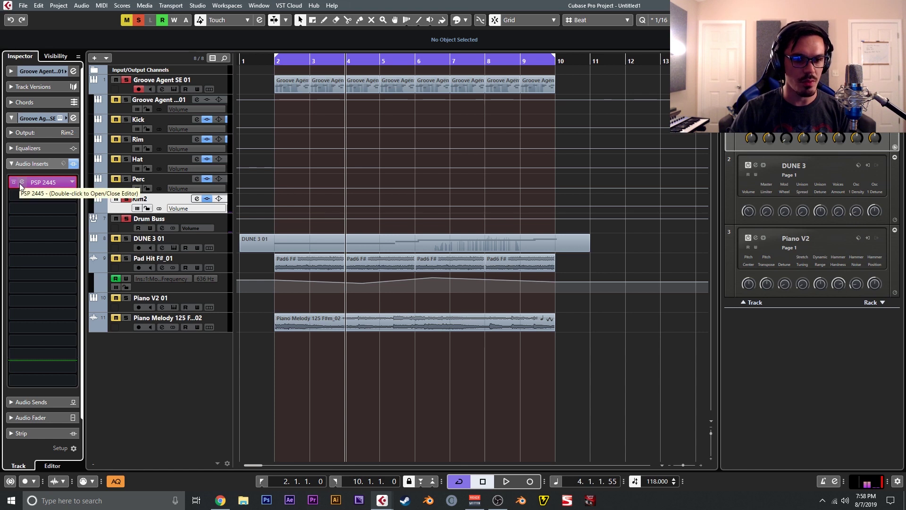
key("space")
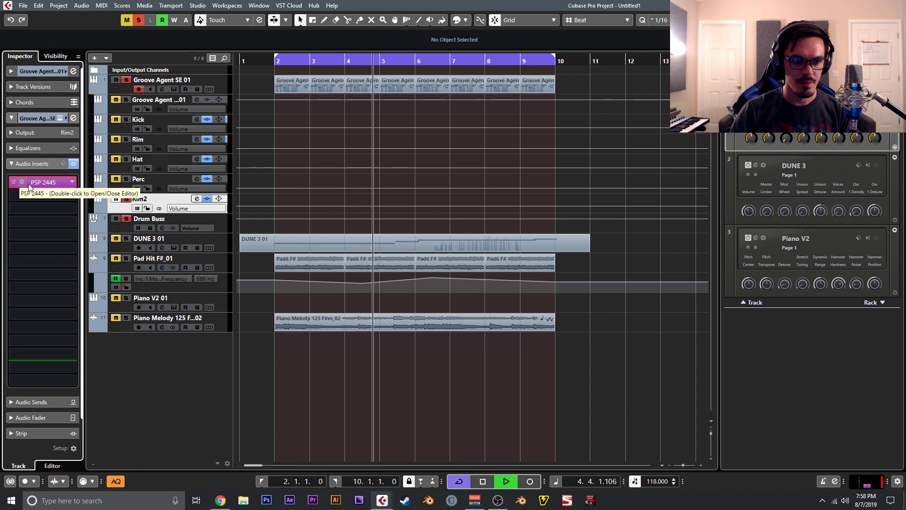
double_click(21, 185)
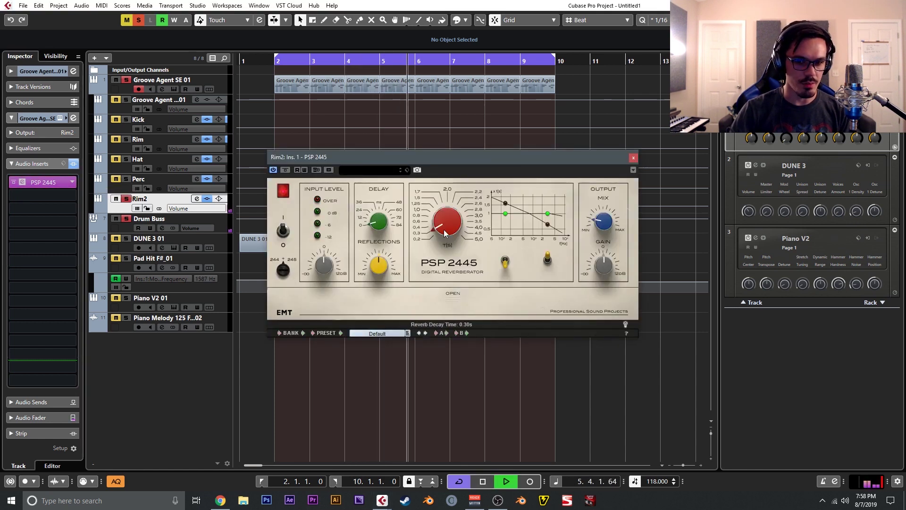
key("space")
left_click(632, 157)
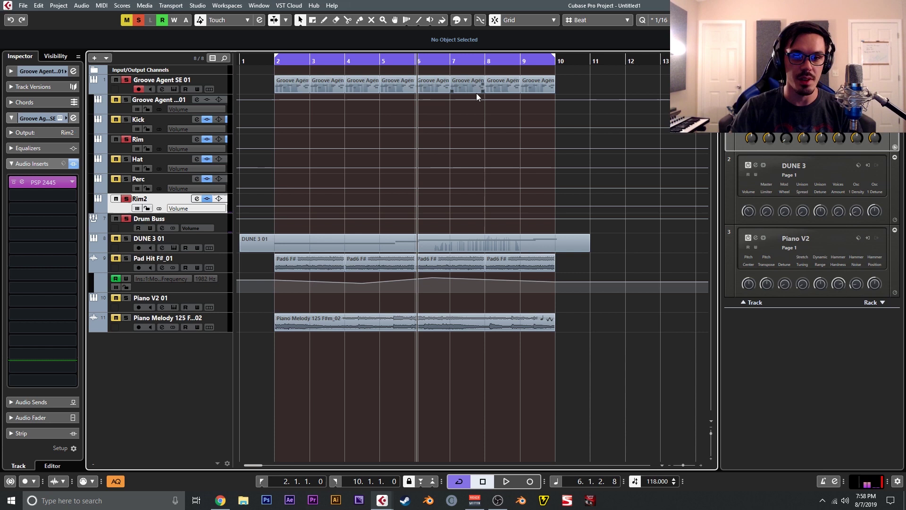
key("space")
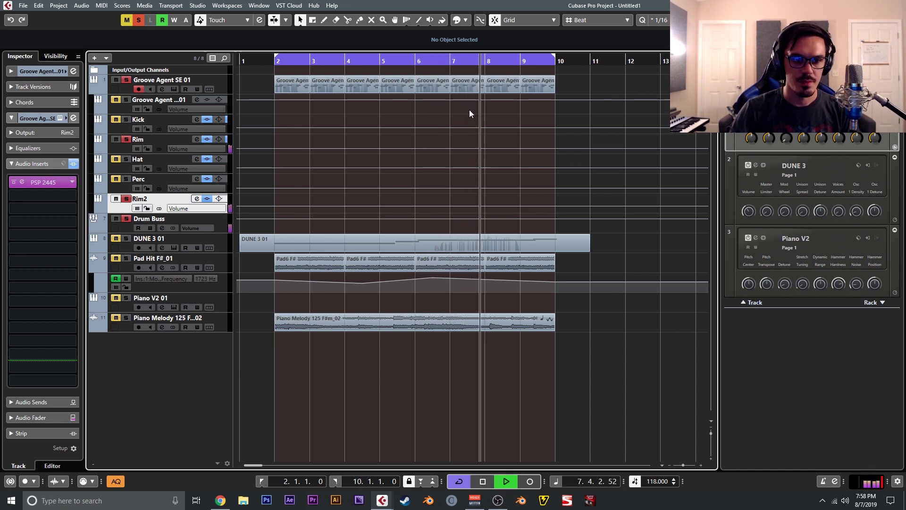
key("space")
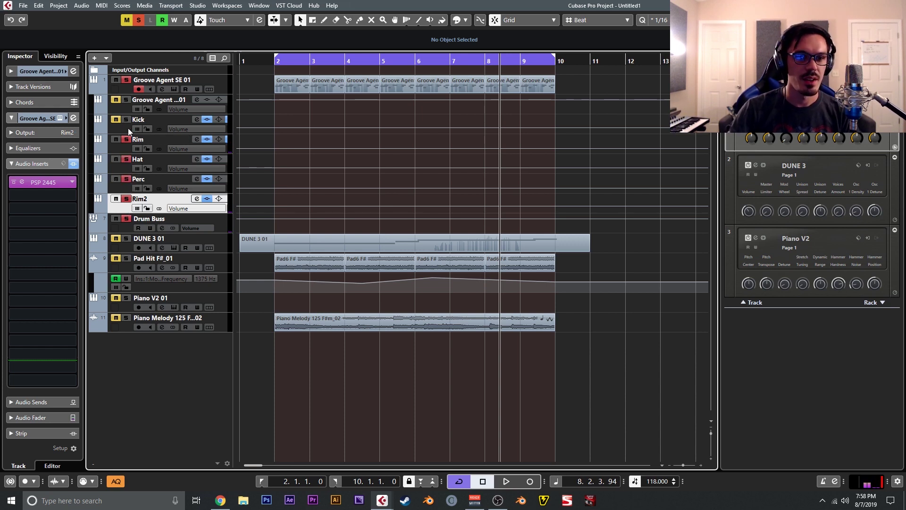
left_click(279, 59)
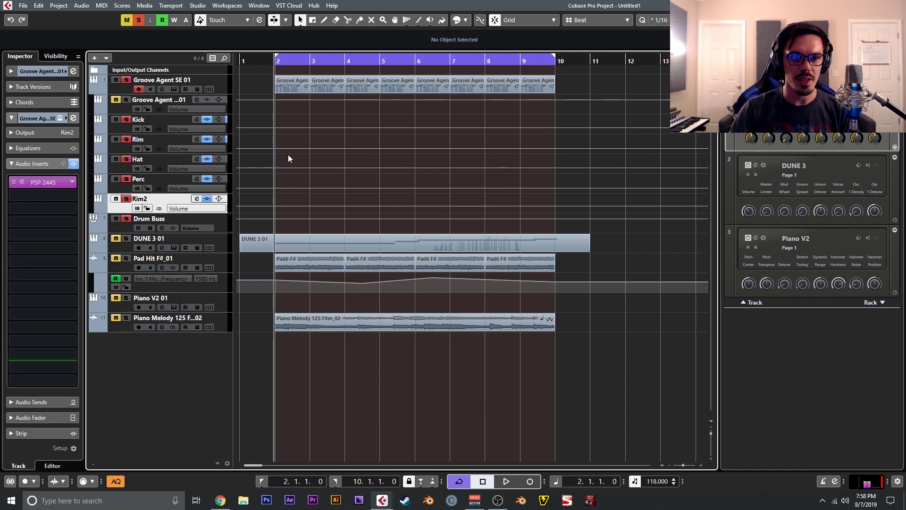
Step: Select the Drum Buss while previewing the drums and open its PSP FETpressor editor
key("space")
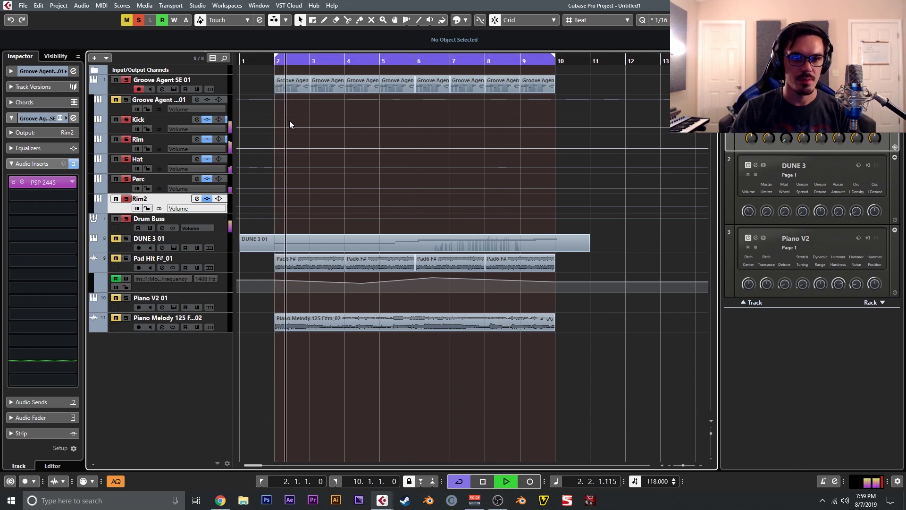
left_click(221, 223)
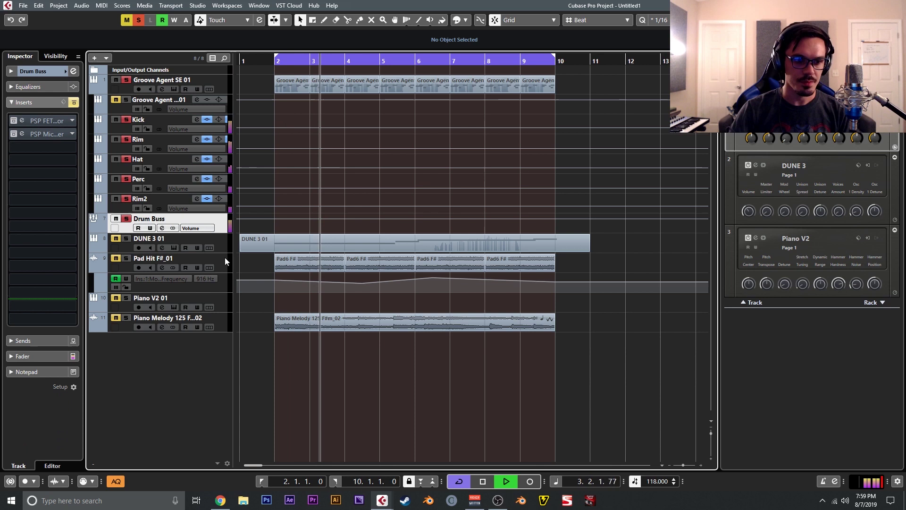
key("space")
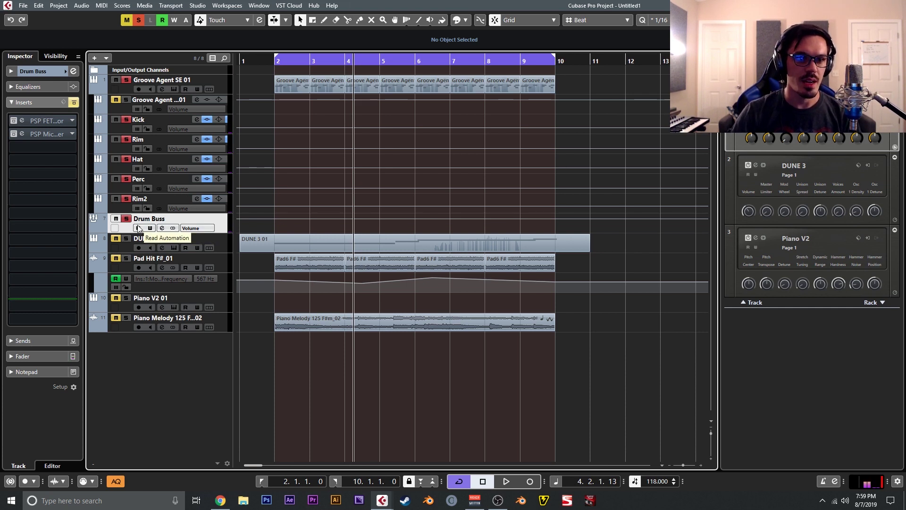
left_click(15, 122)
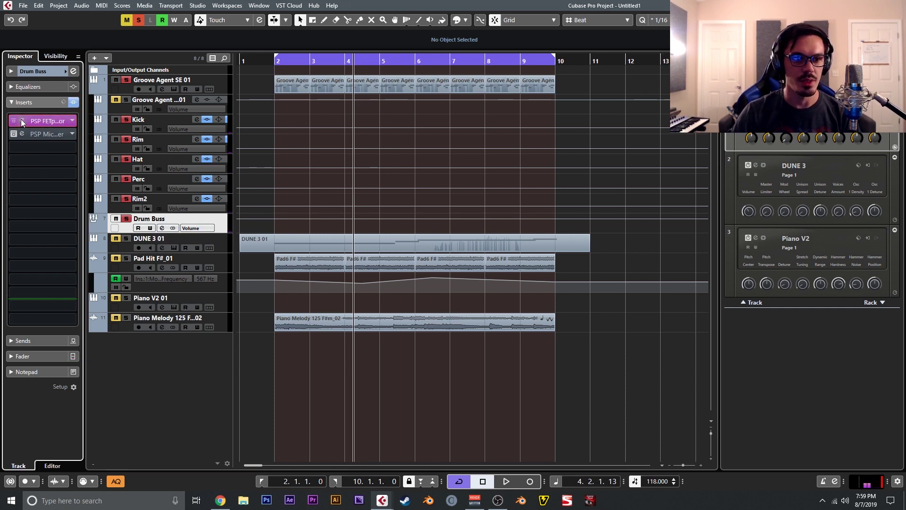
left_click(21, 120)
Step: Move the playhead to 1.3.1.0 and audition the FETpressor with blend lowered to about 50
left_click(258, 60)
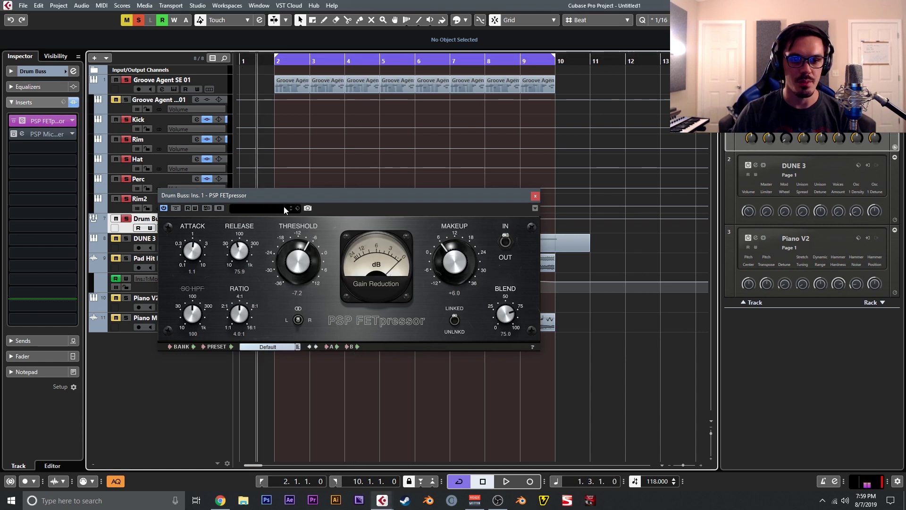
left_click_drag(286, 200, 370, 184)
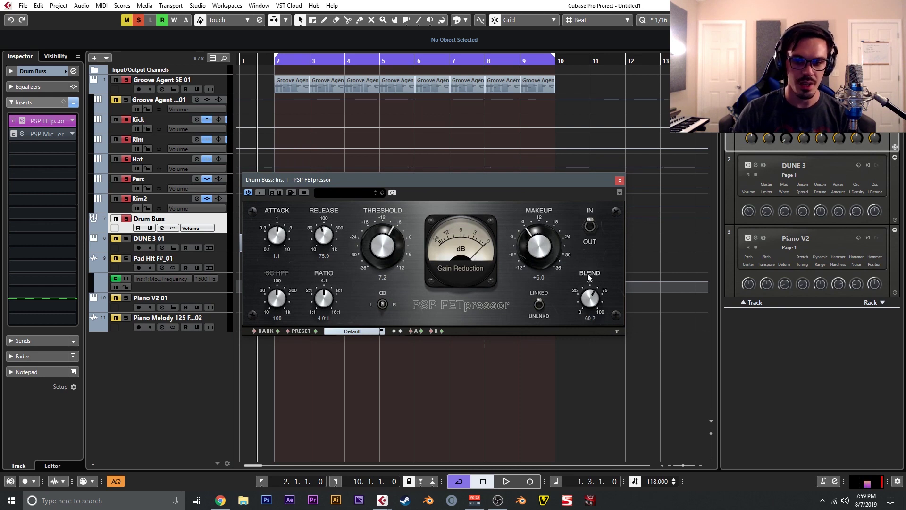
left_click_drag(589, 290, 589, 307)
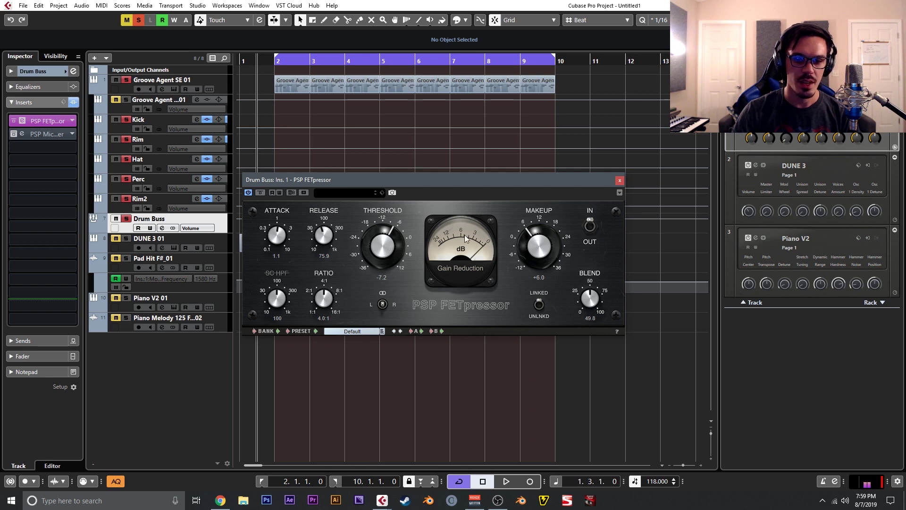
key("space")
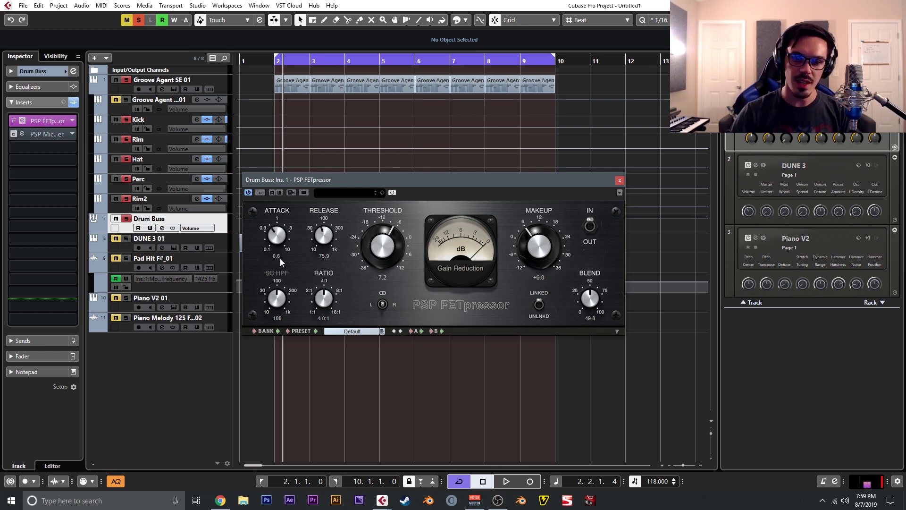
scroll(279, 250, "down", 3)
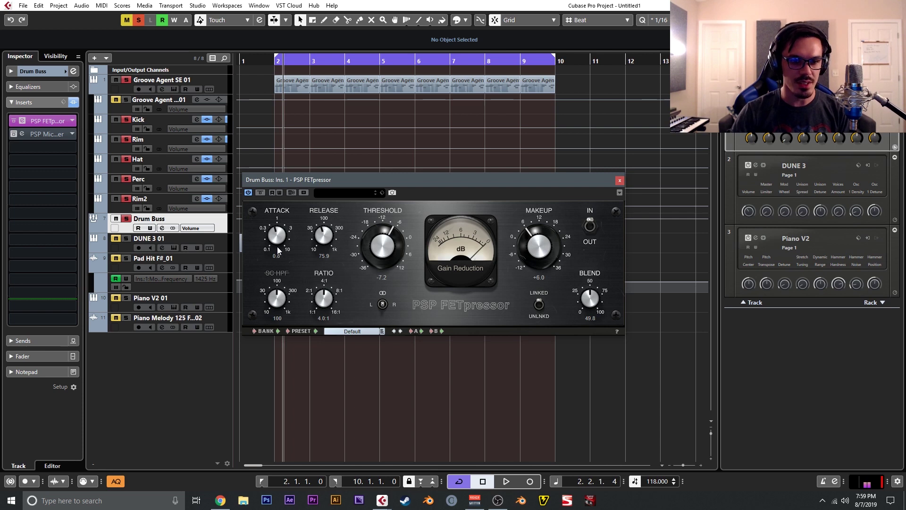
key("space")
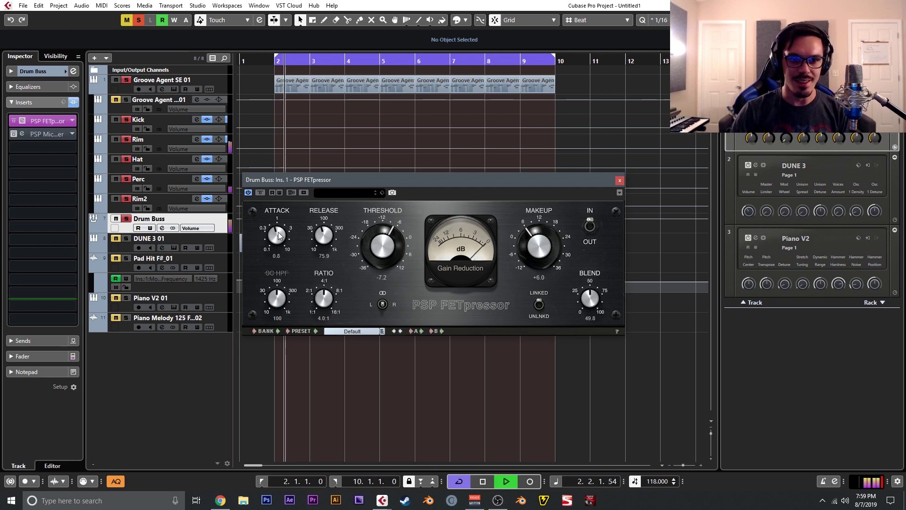
key("space")
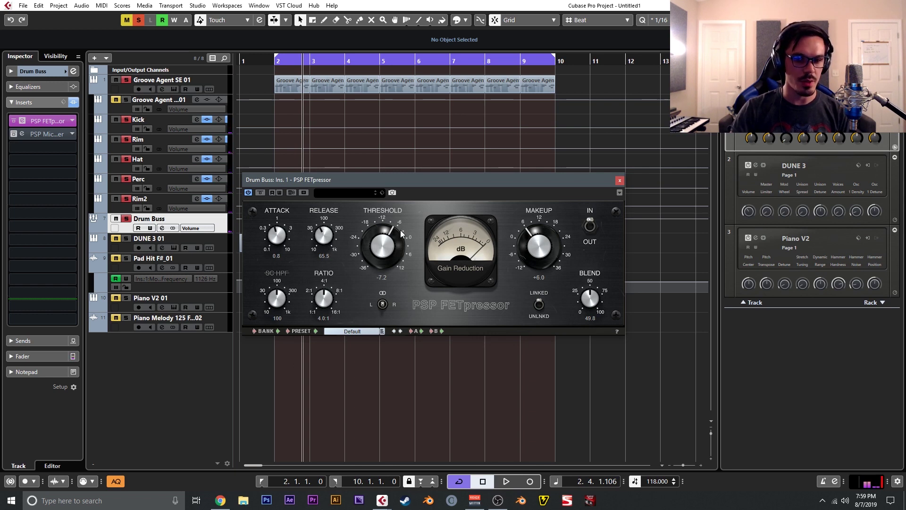
key("space")
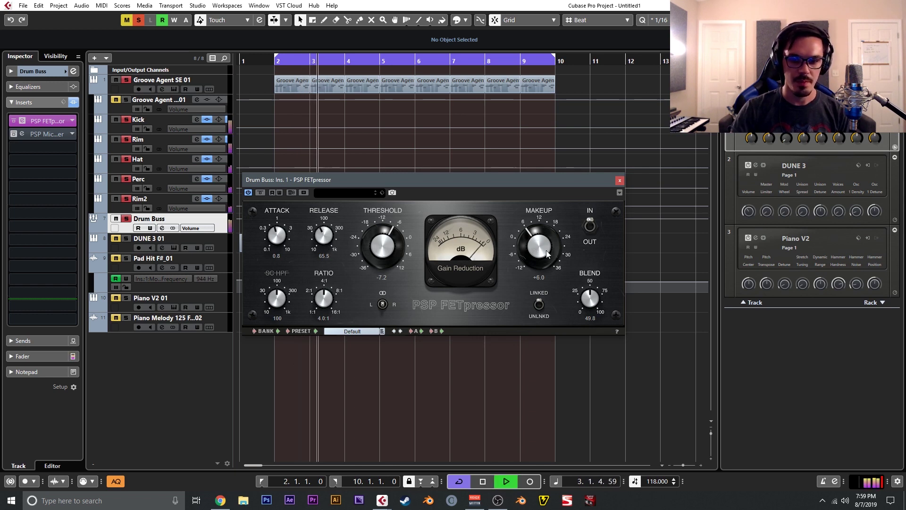
Step: Set the FETpressor makeup to about +6.5 and blend to about 65, auditioning each
left_click(547, 254, "ctrl")
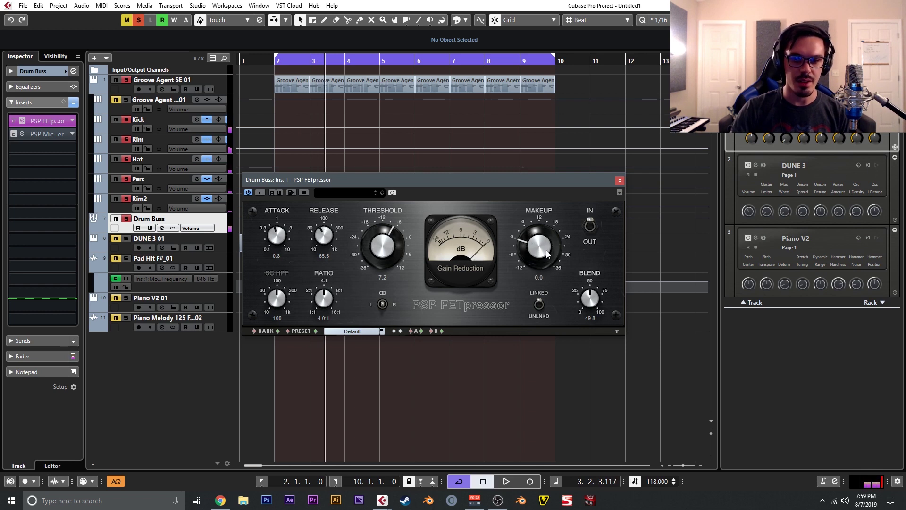
mouse_move(546, 253)
left_mouse_down()
mouse_move(542, 224)
mouse_move(537, 242)
left_mouse_up()
key("space")
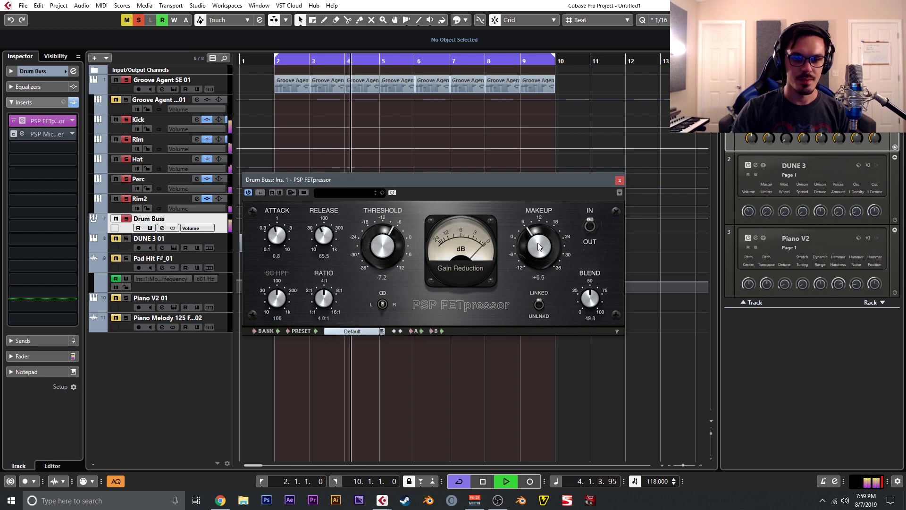
key("space")
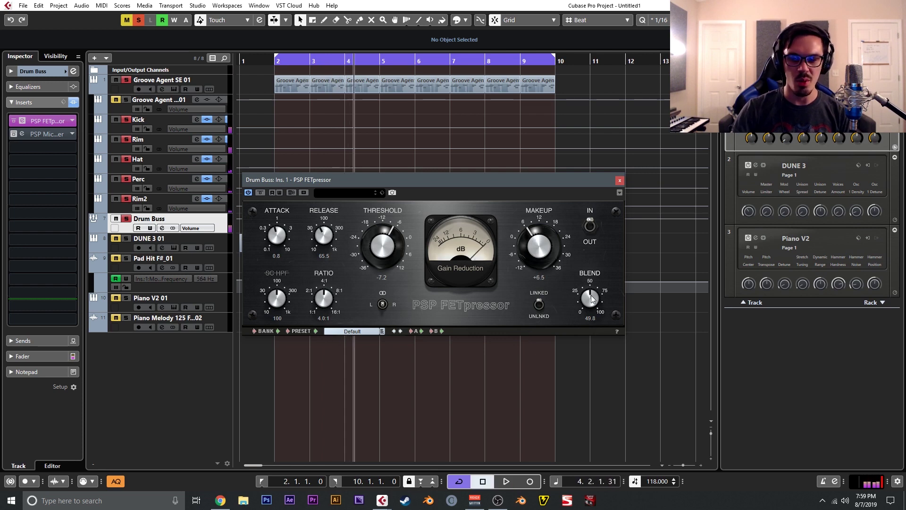
left_click_drag(590, 296, 584, 270)
key("space")
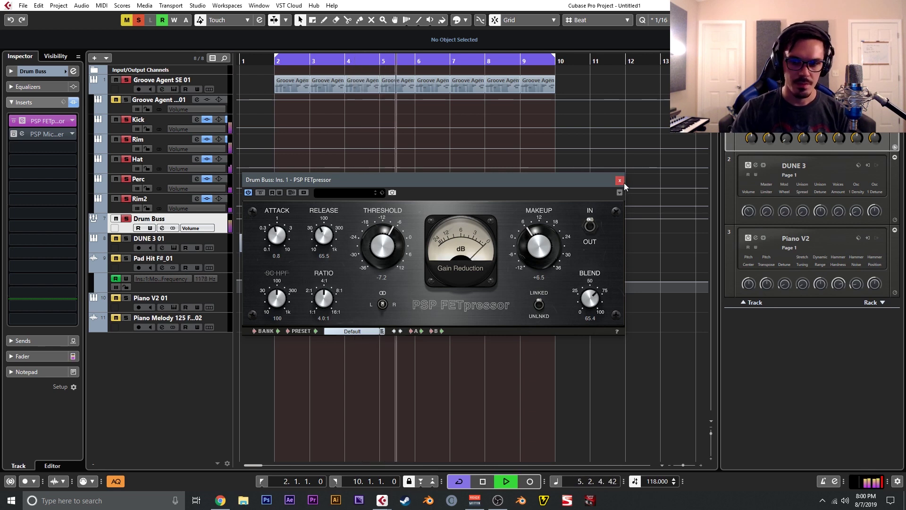
key("space")
Step: A/B the FETpressor on and off from bar 2, then close its window
left_click(619, 180)
left_click(15, 121)
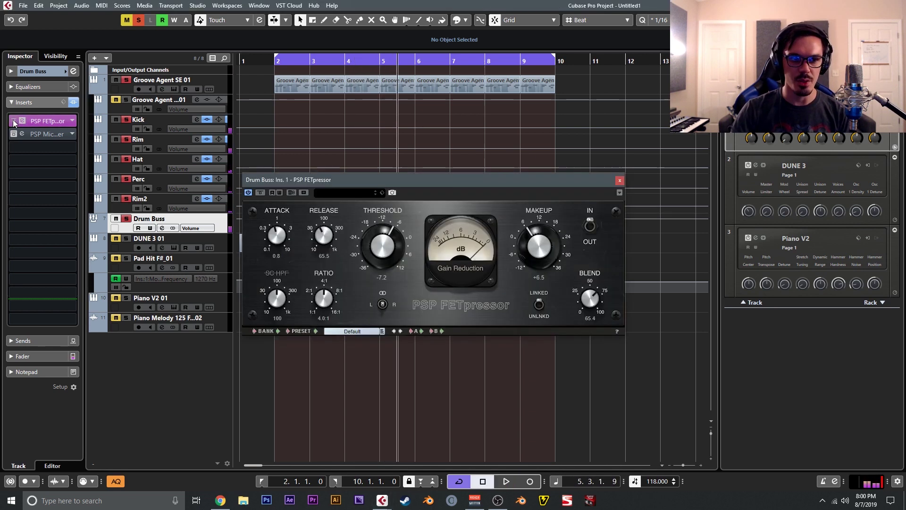
left_click(14, 122)
left_click(274, 63)
key("space")
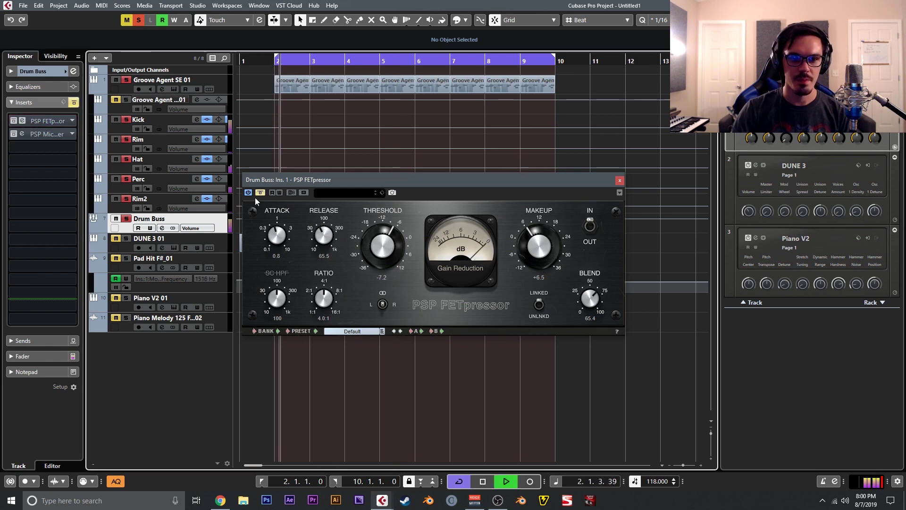
left_click(259, 193)
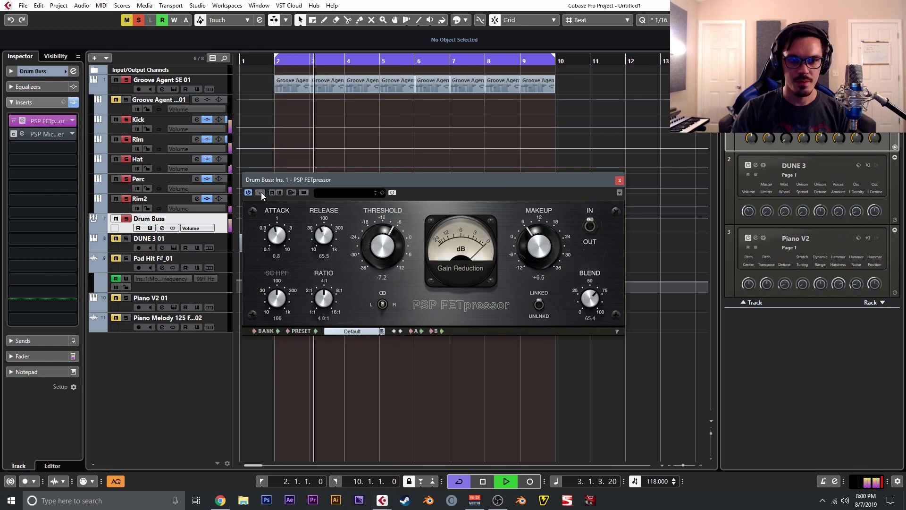
key("space")
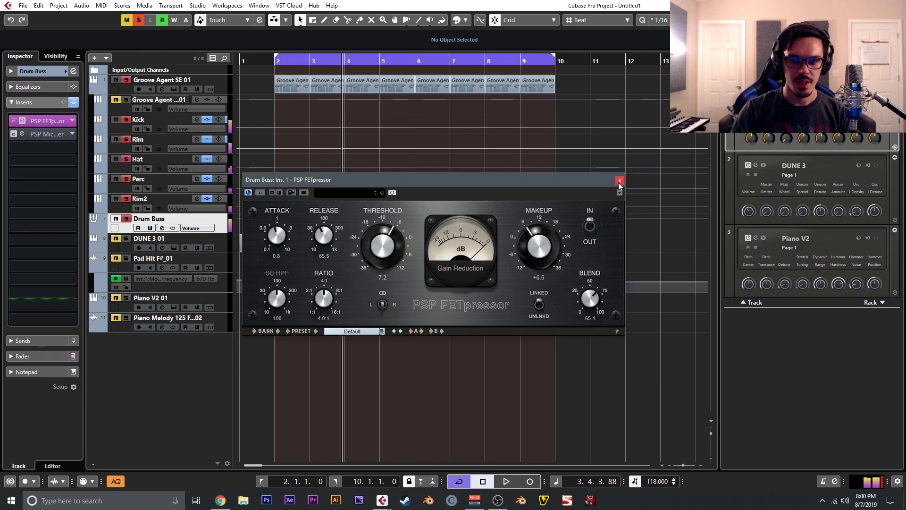
left_click(620, 181)
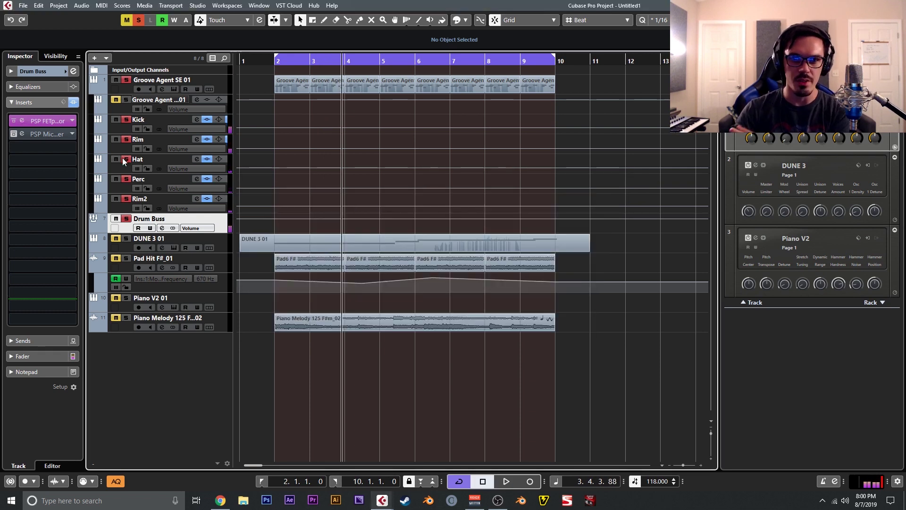
Step: Activate the Drum Buss MicroWarmer insert and open its editor
left_click(16, 136)
mouse_move(24, 135)
left_mouse_down()
mouse_move(39, 142)
mouse_move(36, 133)
left_mouse_up()
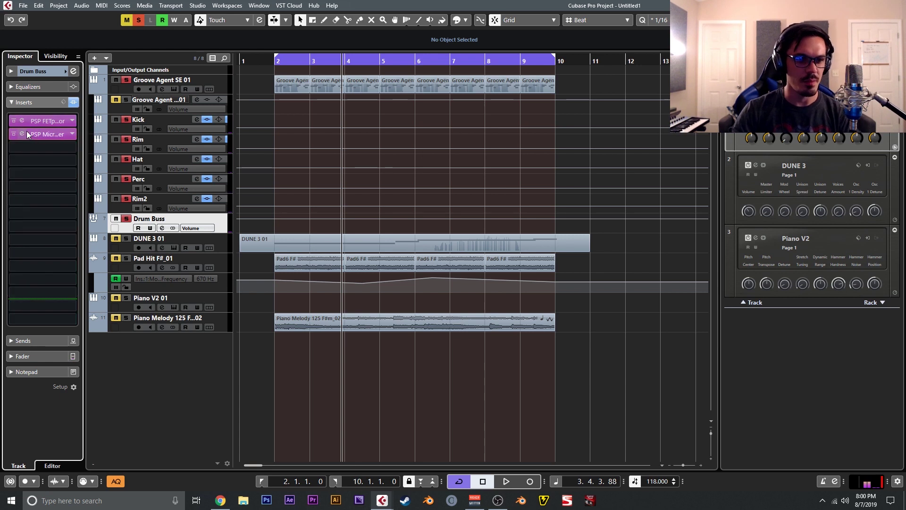
left_click(24, 133)
Step: Raise the MicroWarmer drive to about +0.5, audition it, and close the window
left_click_drag(407, 146, 371, 128)
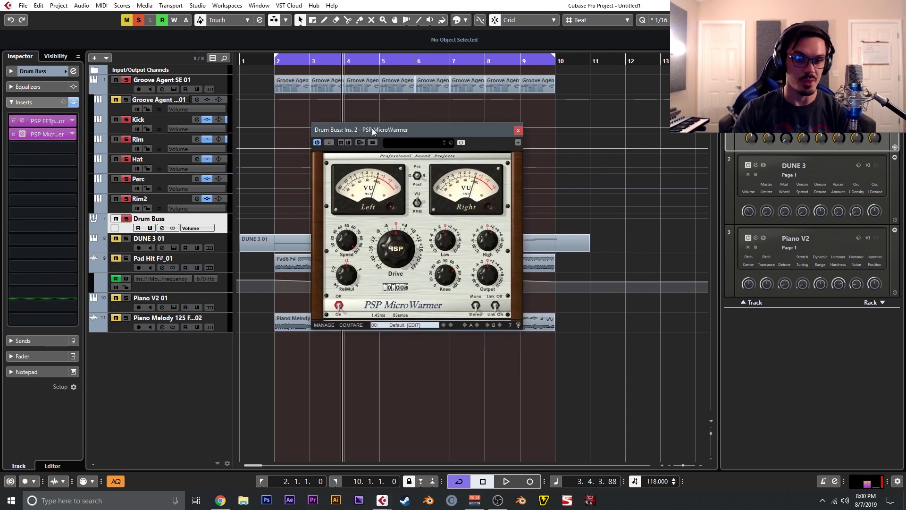
left_click_drag(389, 244, 392, 247)
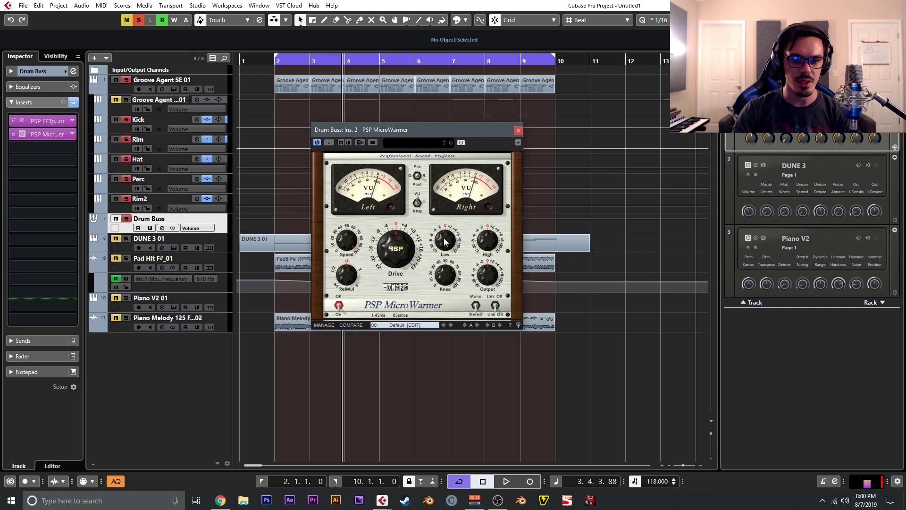
mouse_move(447, 277)
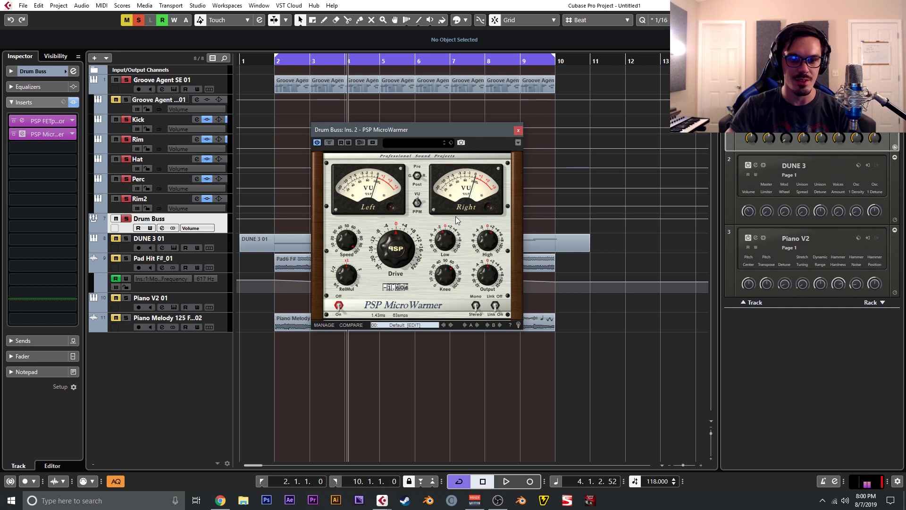
key("space")
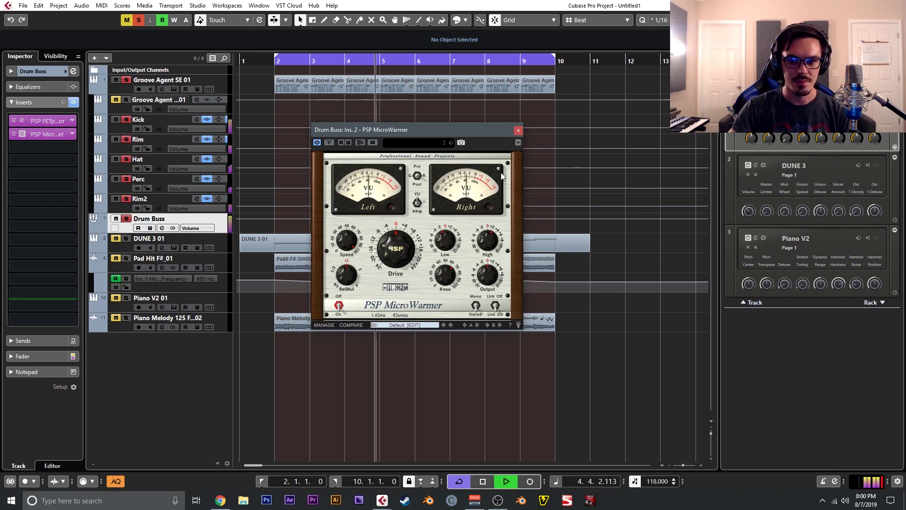
left_click(517, 131)
key("space")
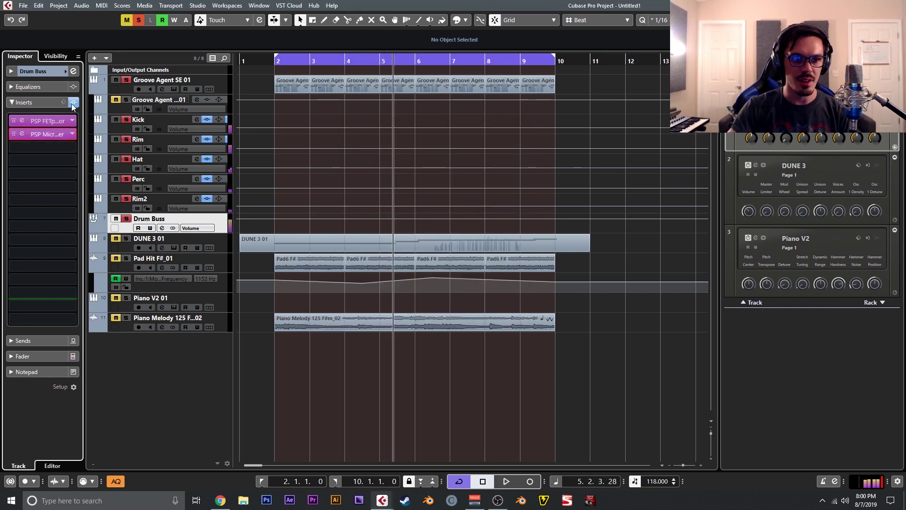
Step: Compare the Drum Buss with and without its inserts while playing from bar 2
left_click(73, 102)
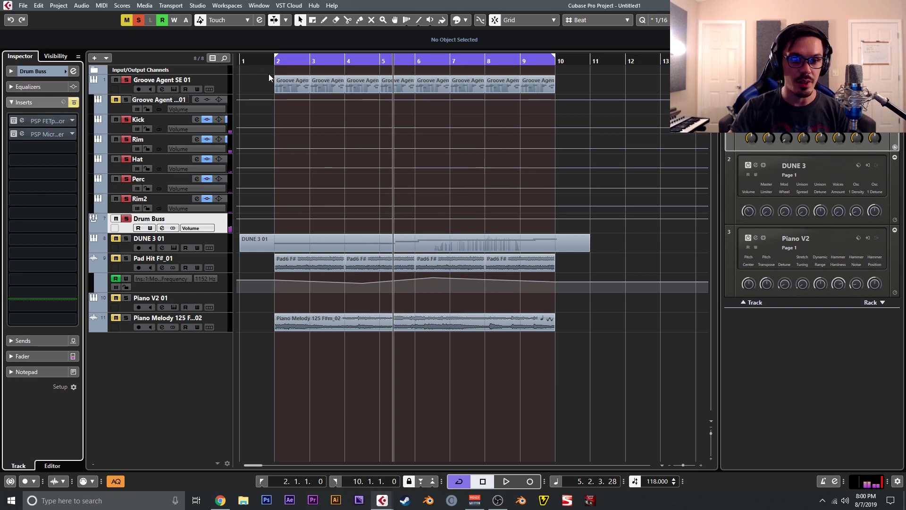
key("KP_1")
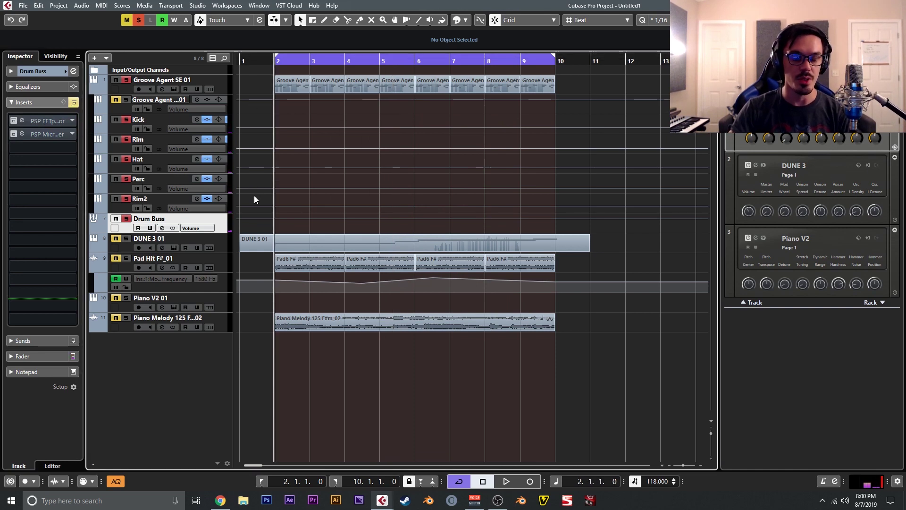
key("space")
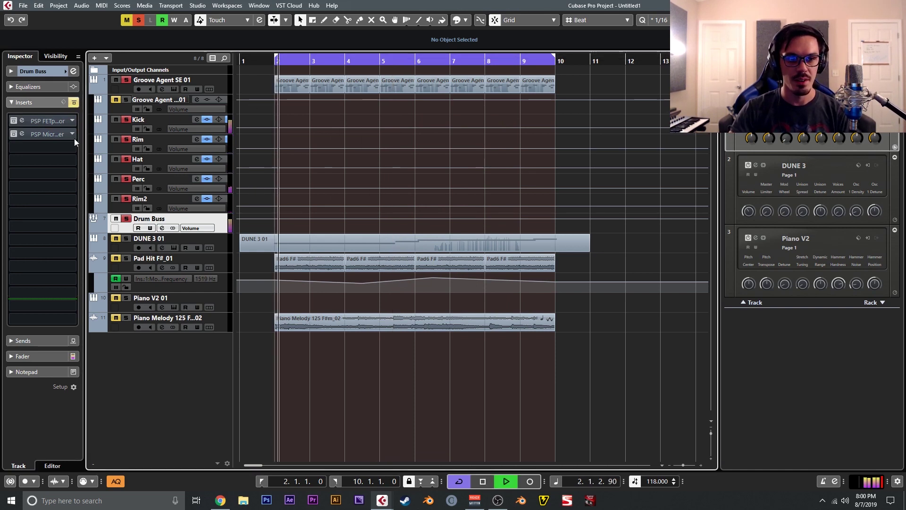
left_click(74, 103)
key("space")
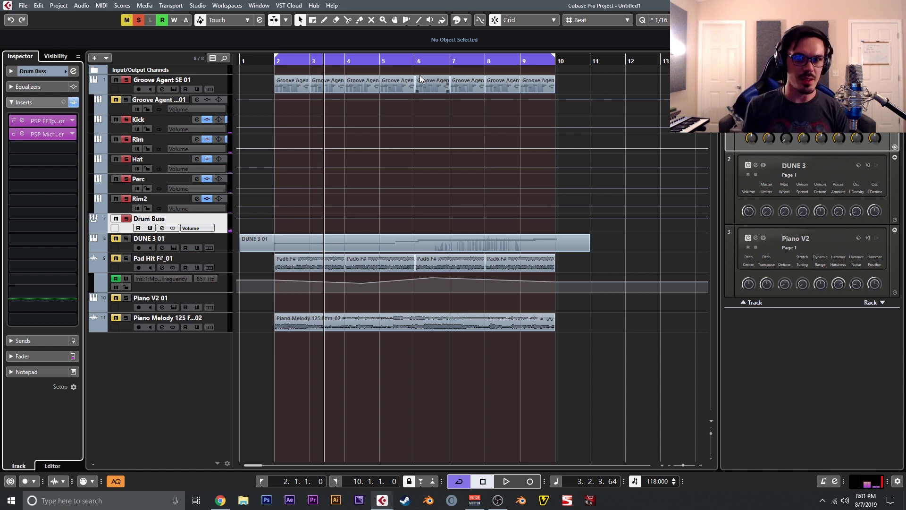
Step: Unsolo Groove Agent SE 01, play the drums fully dry, then re-enable every insert
left_click(126, 80)
left_click(277, 59)
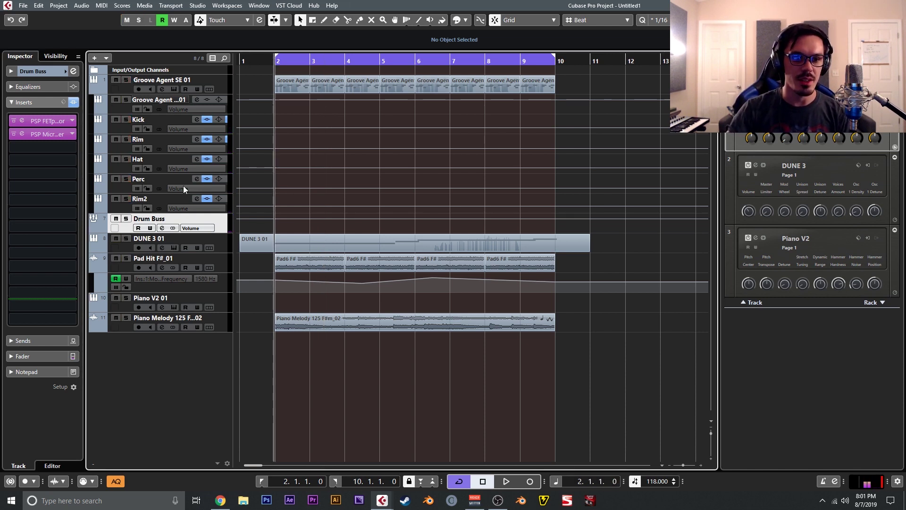
left_click(74, 101)
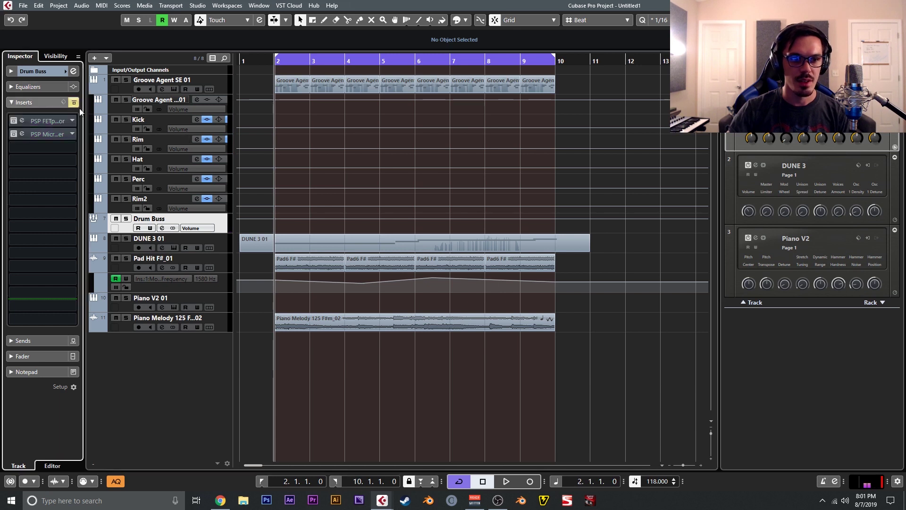
left_click(204, 198)
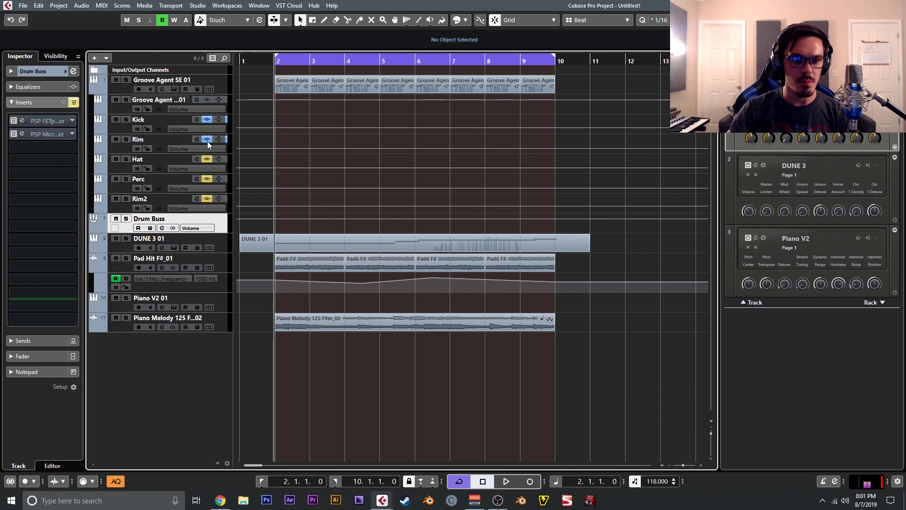
left_click(207, 119)
key("space")
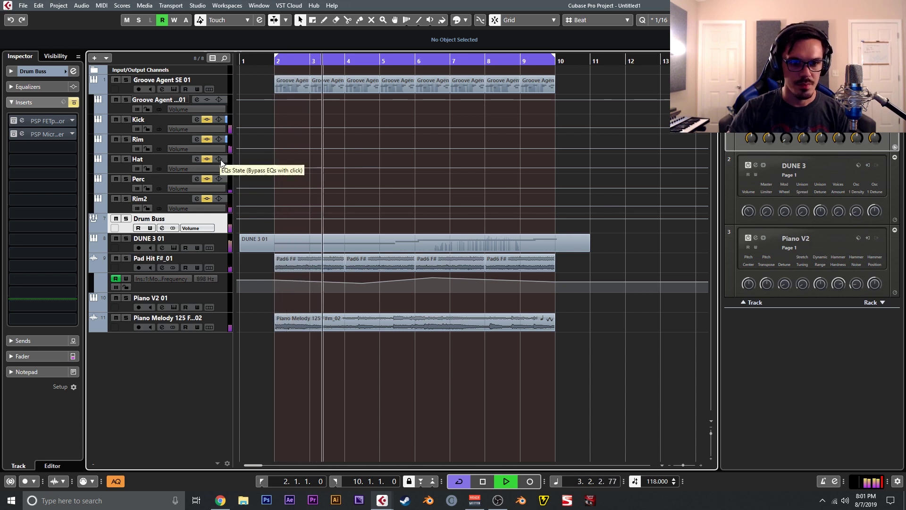
key("space")
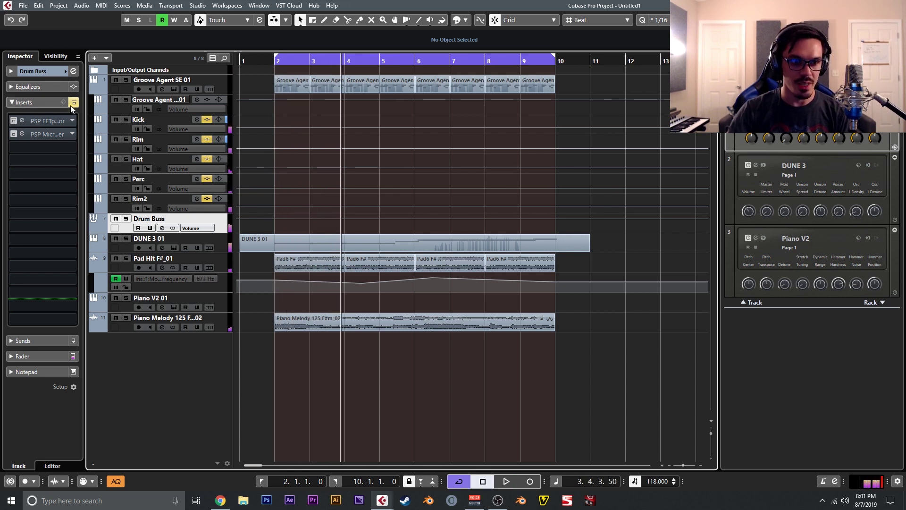
left_click(73, 102)
left_click(206, 199)
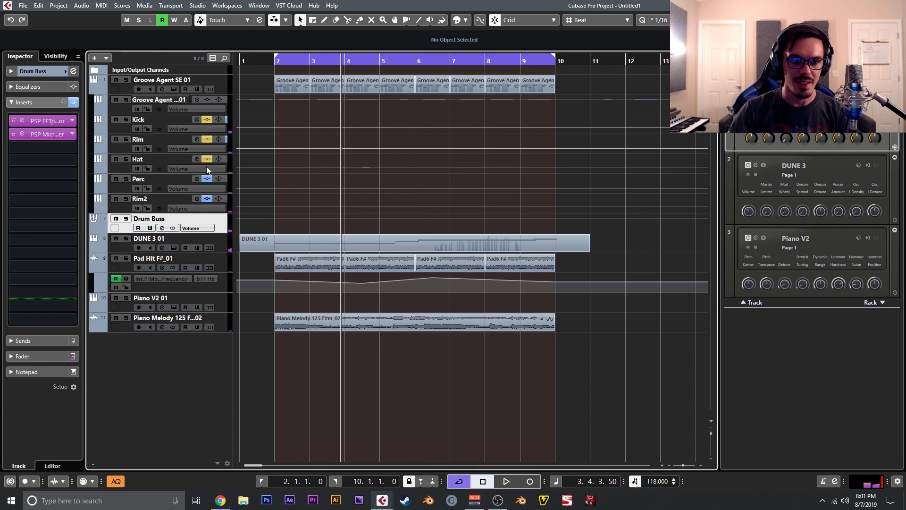
left_click(275, 60)
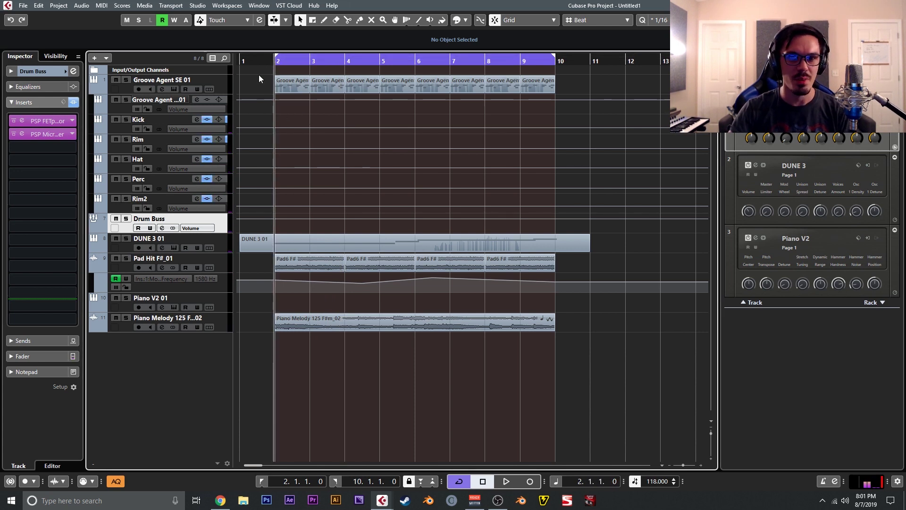
Step: Play the processed mix from bar 2, then select and record-enable Groove Agent SE 01
key("space")
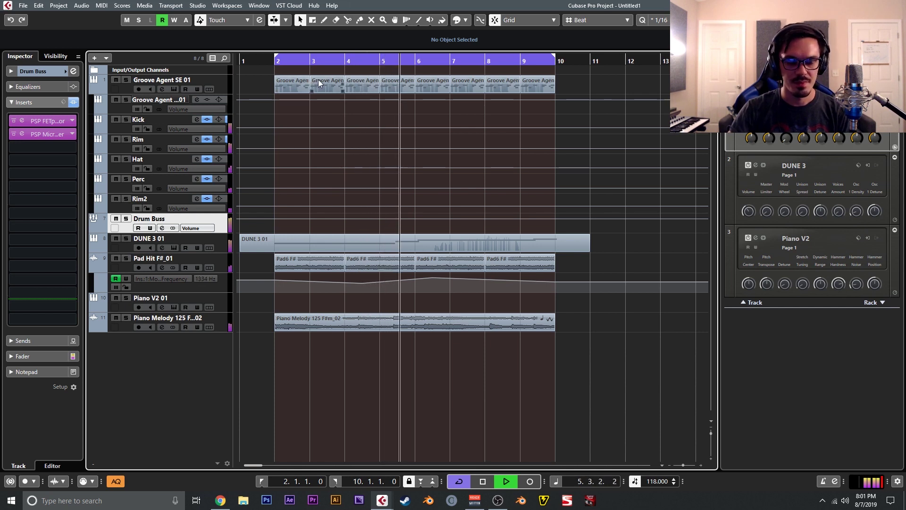
key("space")
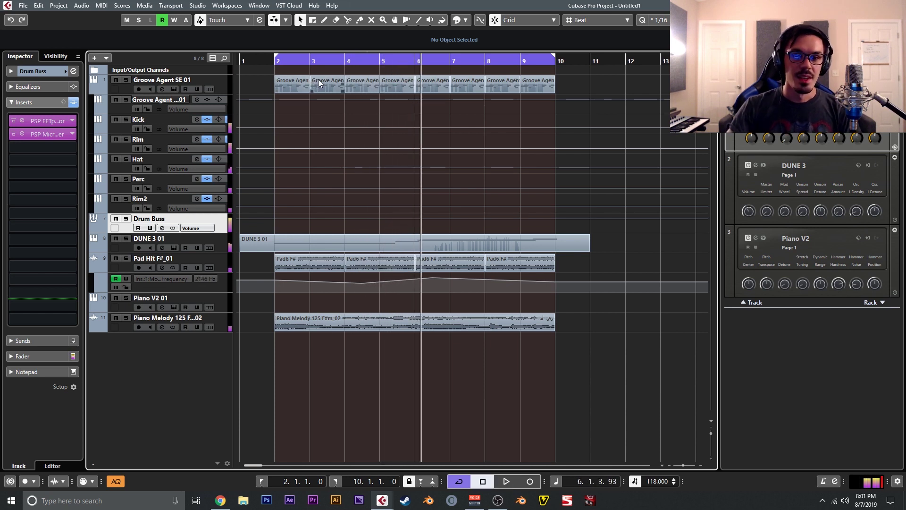
left_click(276, 61)
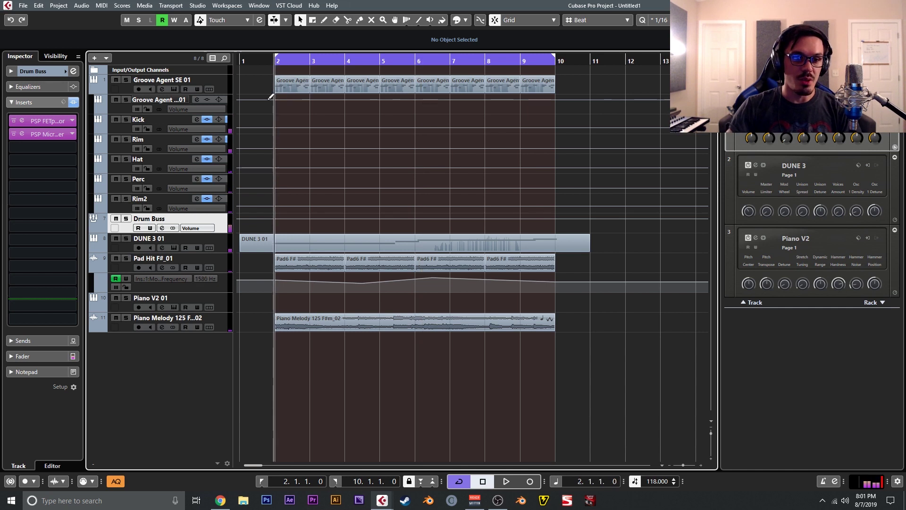
left_click(224, 85)
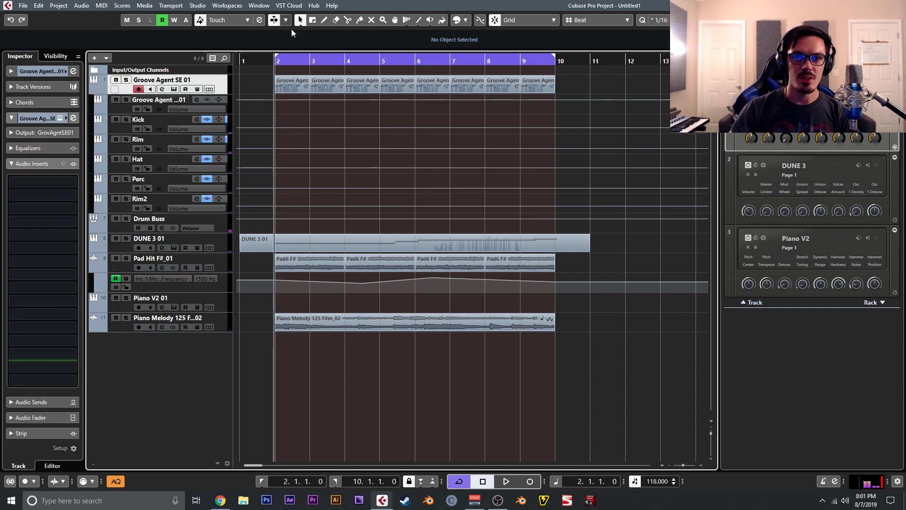